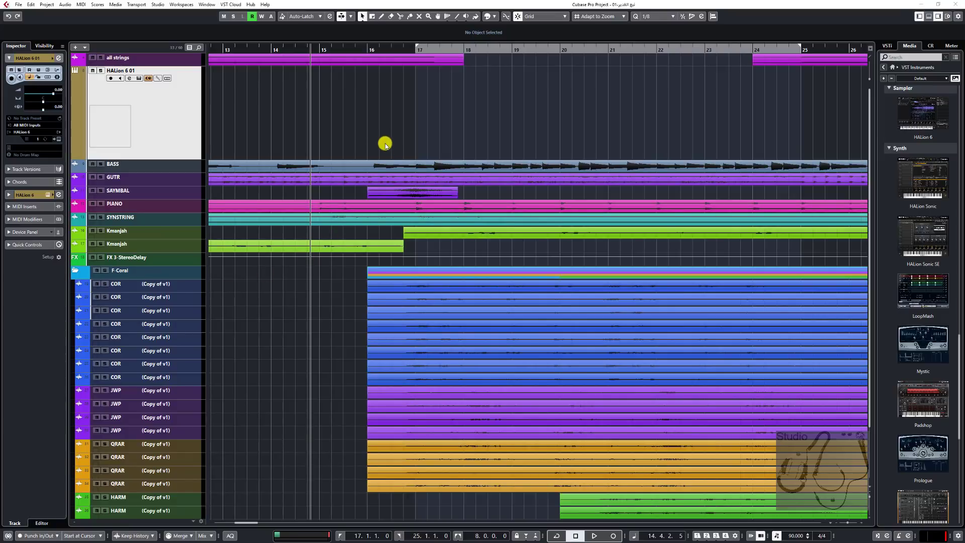
Step: Play back the arrangement from just before bar 17 to about bar 24
{"action": "scroll", "coordinate": [451, 174], "scroll_direction": "down", "scroll_amount": 3}
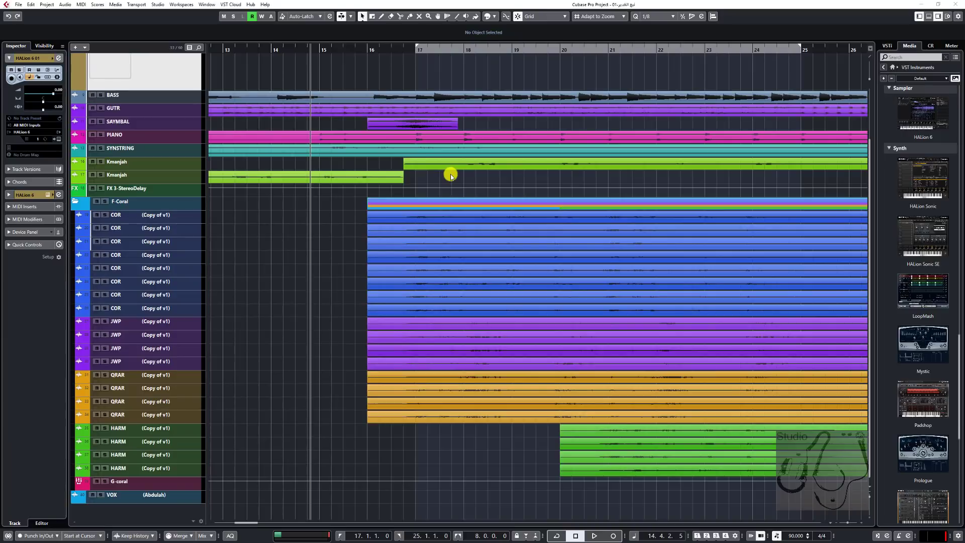
{"action": "scroll", "coordinate": [451, 174], "scroll_direction": "up", "scroll_amount": 3}
{"action": "scroll", "coordinate": [451, 146], "scroll_direction": "down", "scroll_amount": 2}
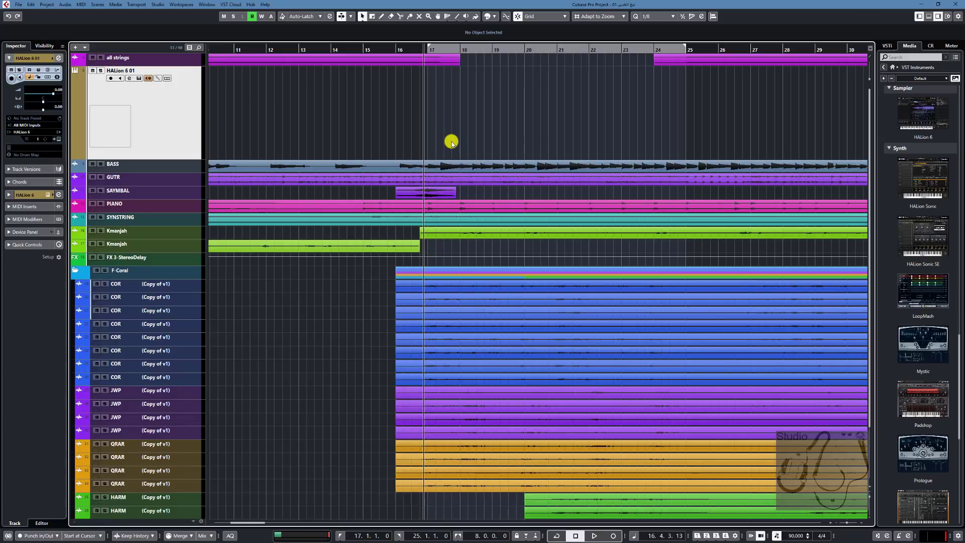
{"action": "key", "text": "space"}
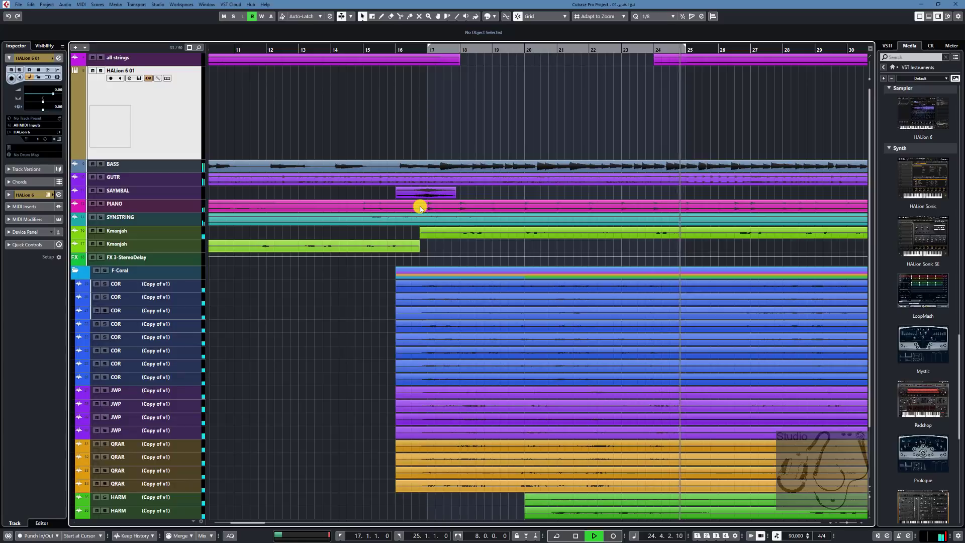
{"action": "key", "text": "space"}
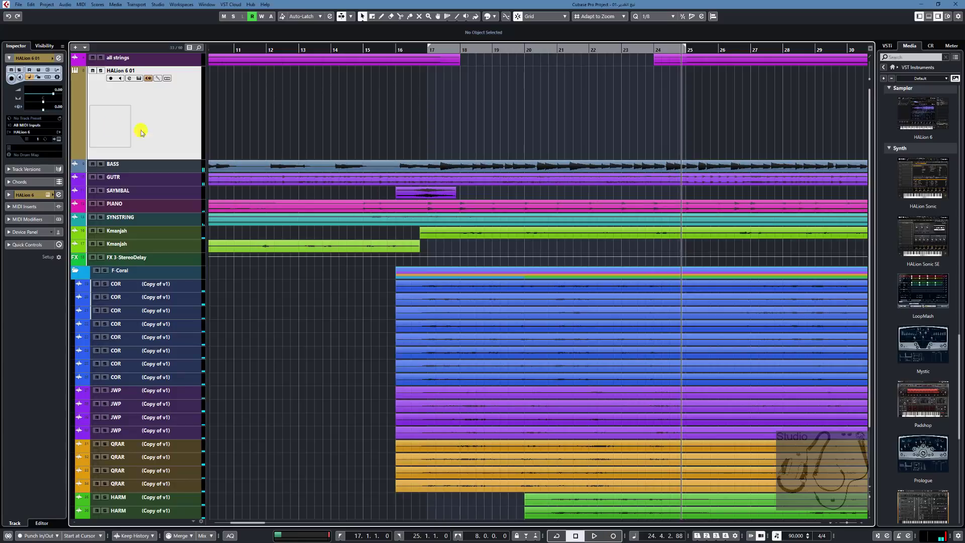
Step: Make the hidden DRUMS track visible in the project's track list and enable it
{"action": "left_click", "coordinate": [46, 46]}
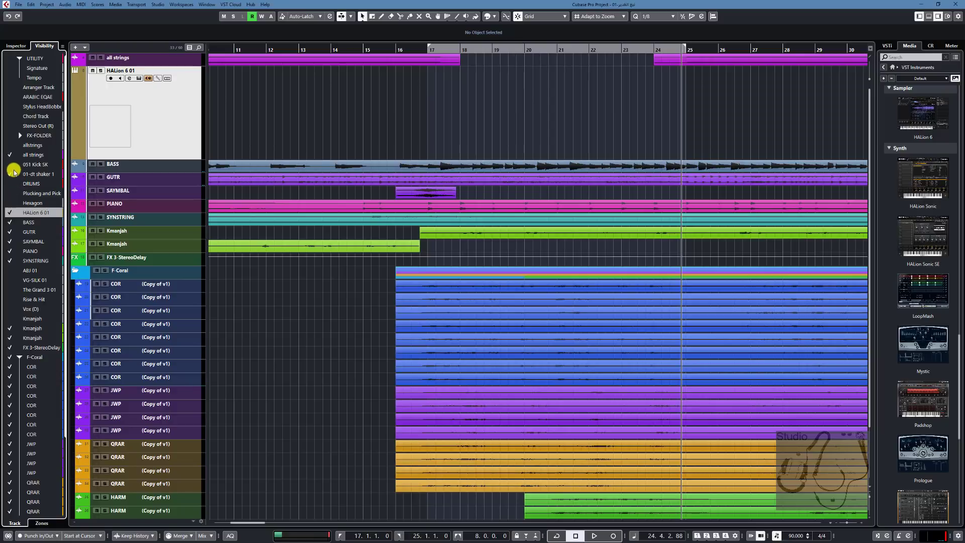
{"action": "left_click", "coordinate": [17, 184]}
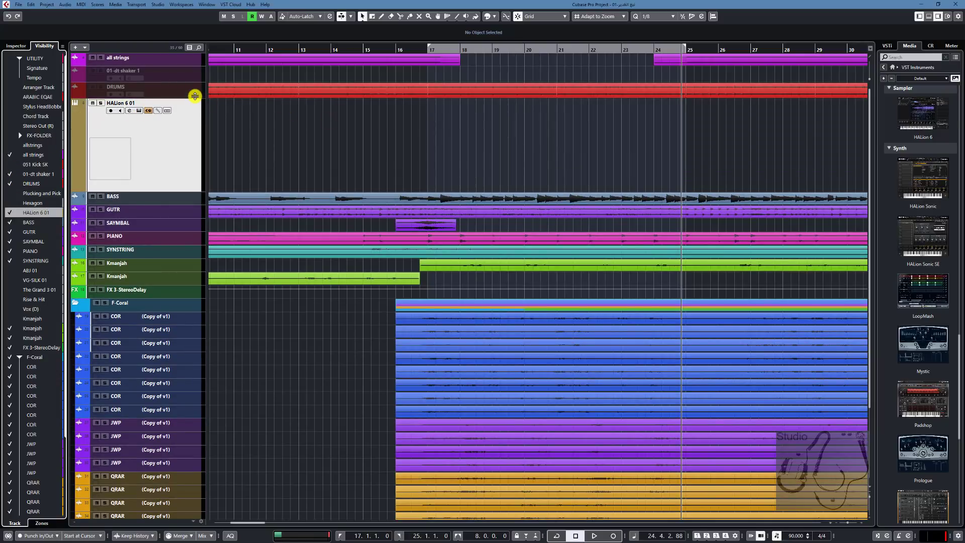
{"action": "right_click", "coordinate": [195, 96]}
{"action": "left_click", "coordinate": [215, 254]}
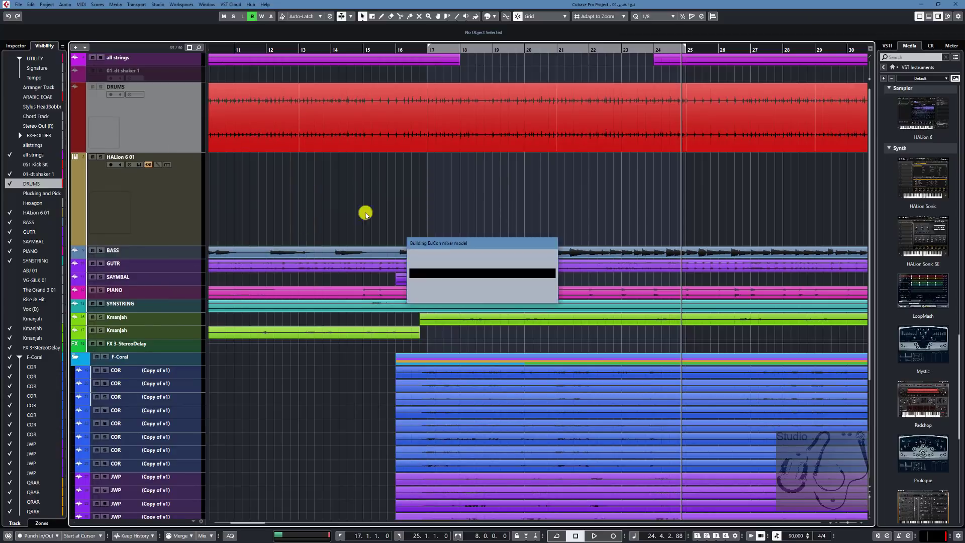
Step: Listen to the passage with the DRUMS track included, and hide the DRUMS track again
{"action": "left_click", "coordinate": [428, 181]}
{"action": "key", "text": "space"}
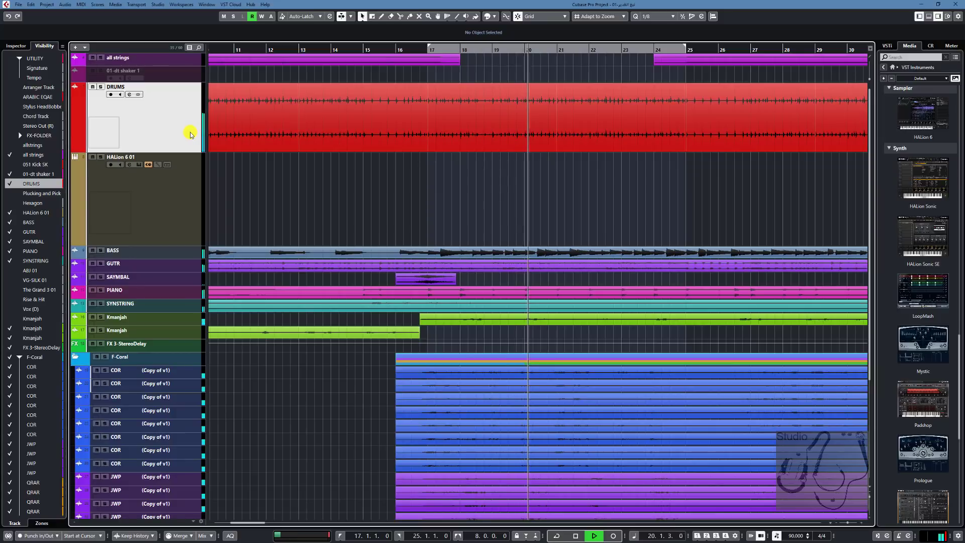
{"action": "key", "text": "space"}
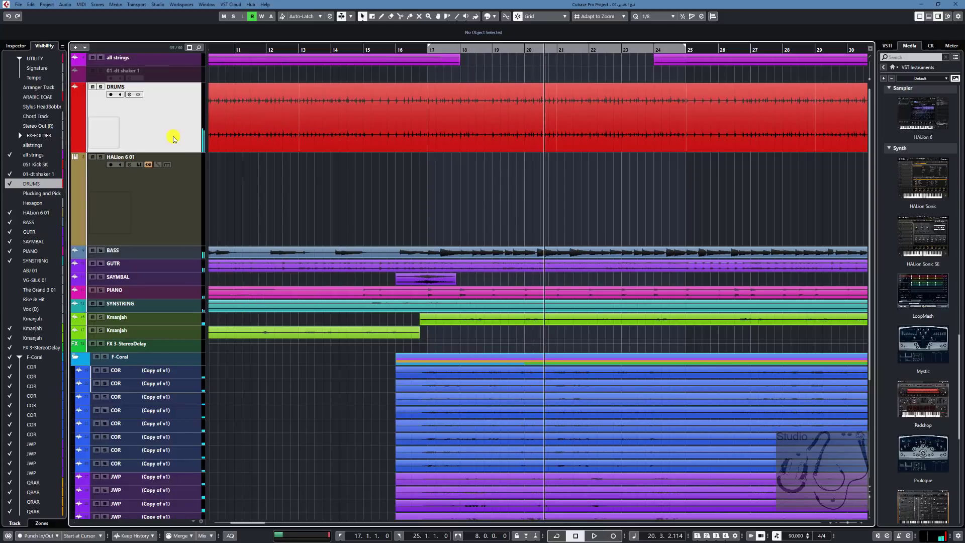
{"action": "key", "text": "ctrl+h"}
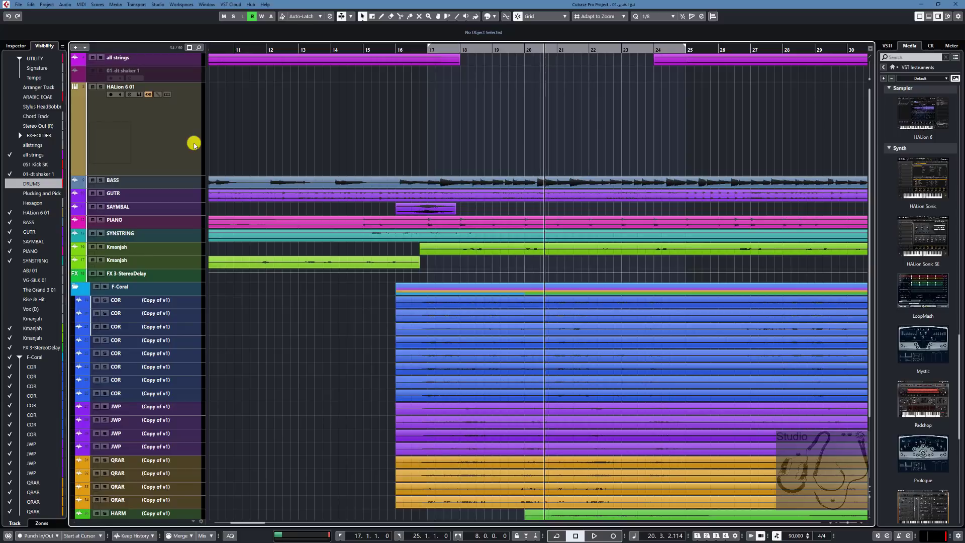
Step: In the HALion 6 01 track's instrument, filter the B-Box presets by Acoustic character and load Chart Pop 08 - 125
{"action": "left_click", "coordinate": [194, 145]}
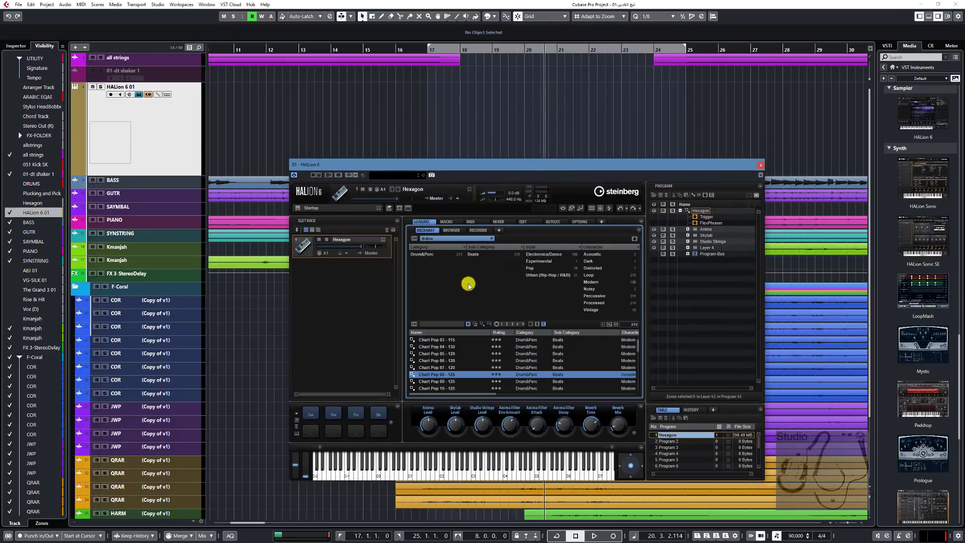
{"action": "left_click_drag", "start_coordinate": [553, 179], "coordinate": [500, 190]}
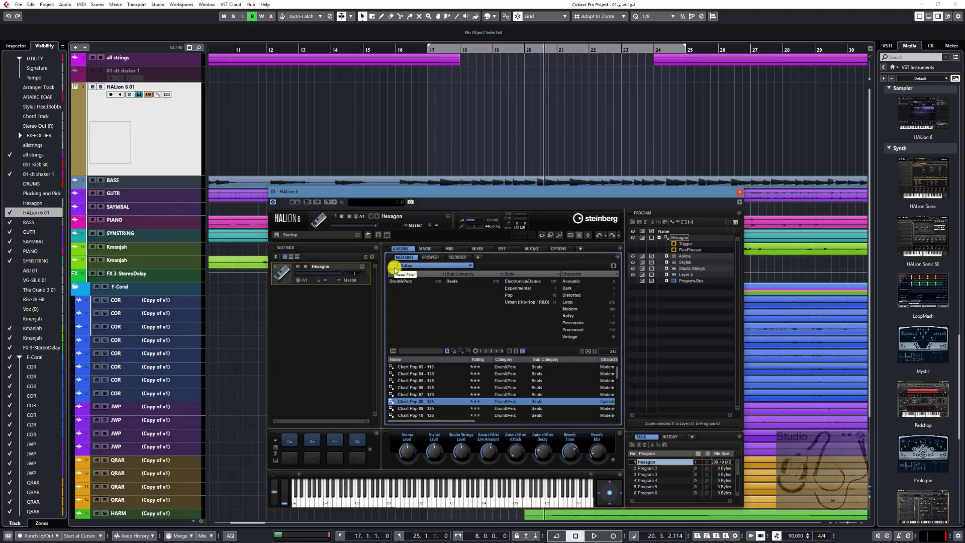
{"action": "left_click", "coordinate": [395, 270]}
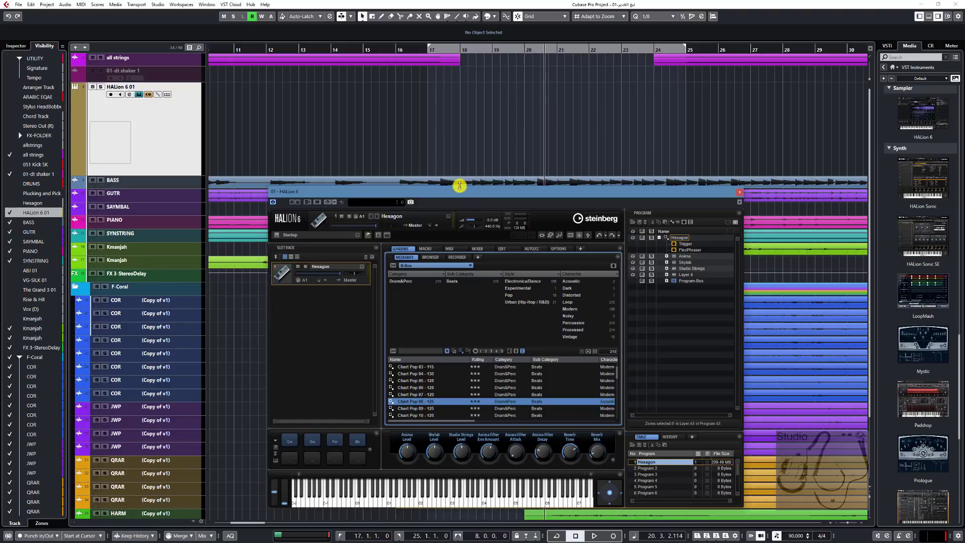
{"action": "left_click_drag", "start_coordinate": [460, 186], "coordinate": [534, 162]}
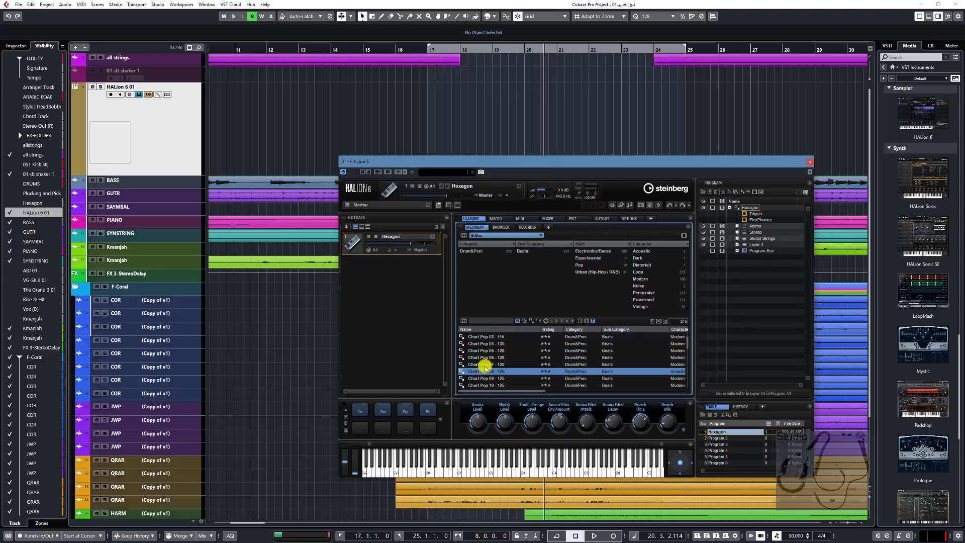
{"action": "left_click", "coordinate": [637, 251]}
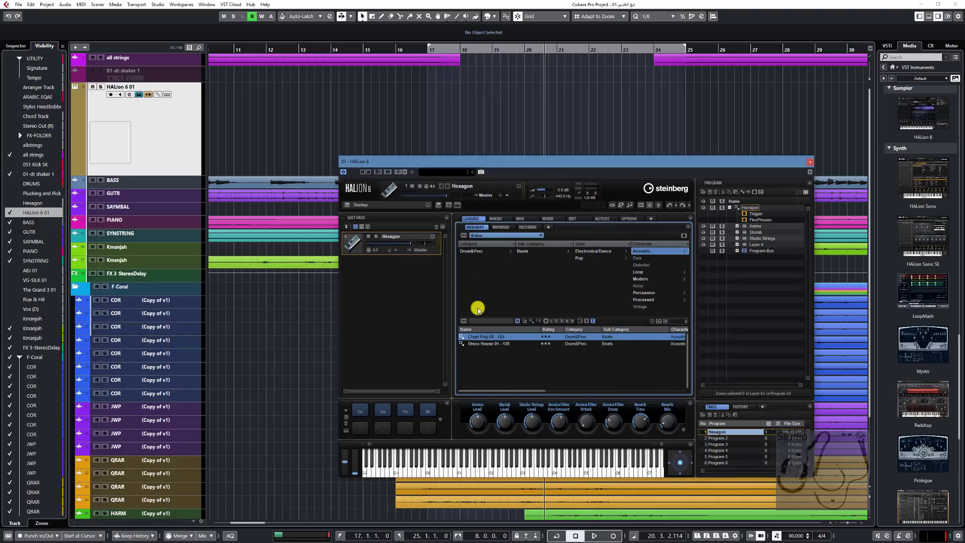
{"action": "double_click", "coordinate": [475, 337]}
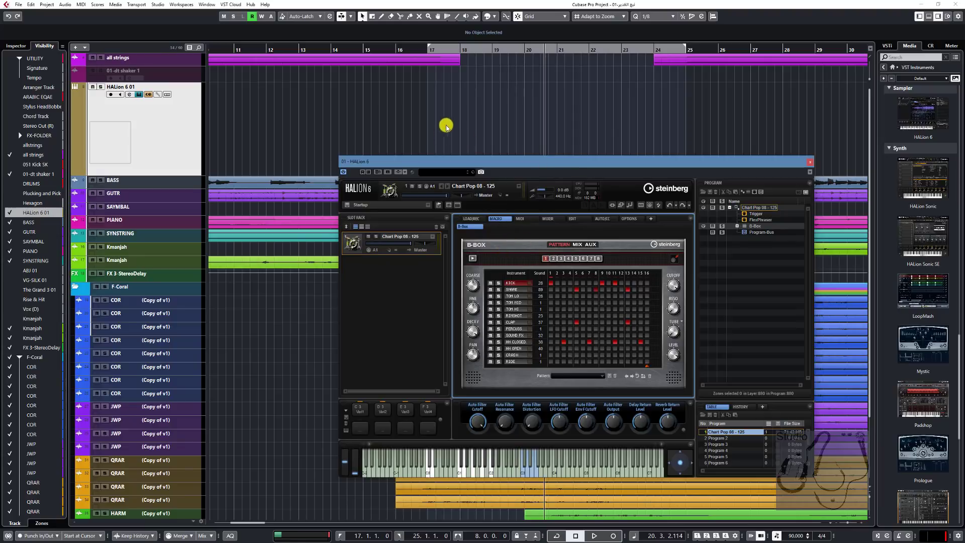
Step: Create a MIDI part on the HALion 6 01 track from bar 17 to bar 25 and open it for note editing
{"action": "left_click_drag", "start_coordinate": [431, 103], "coordinate": [687, 108]}
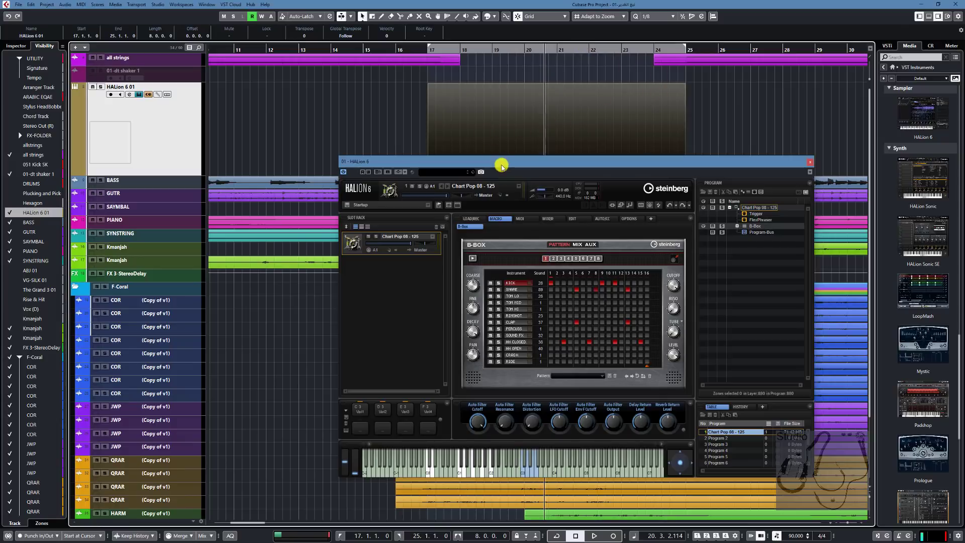
{"action": "left_click_drag", "start_coordinate": [501, 165], "coordinate": [518, 295]}
{"action": "double_click", "coordinate": [476, 136]}
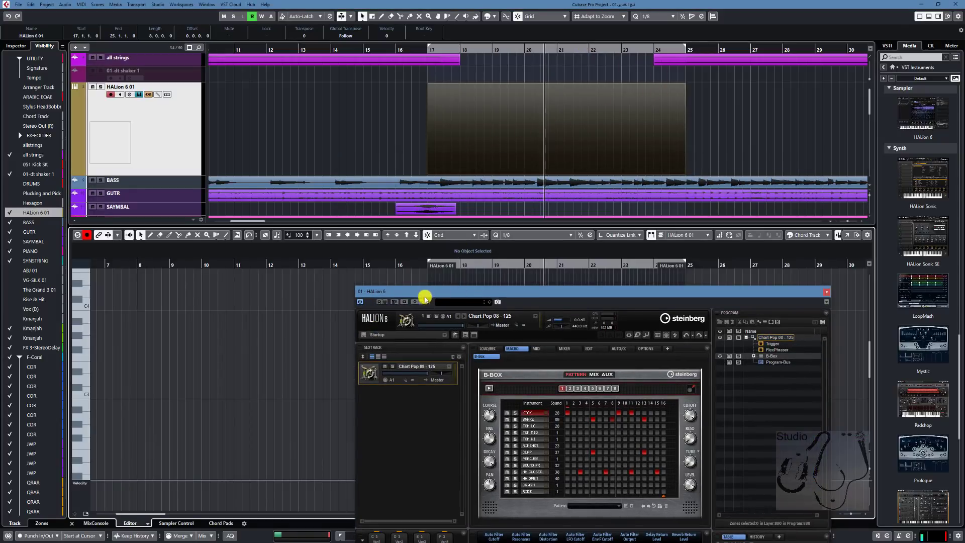
{"action": "left_click_drag", "start_coordinate": [424, 298], "coordinate": [645, 76]}
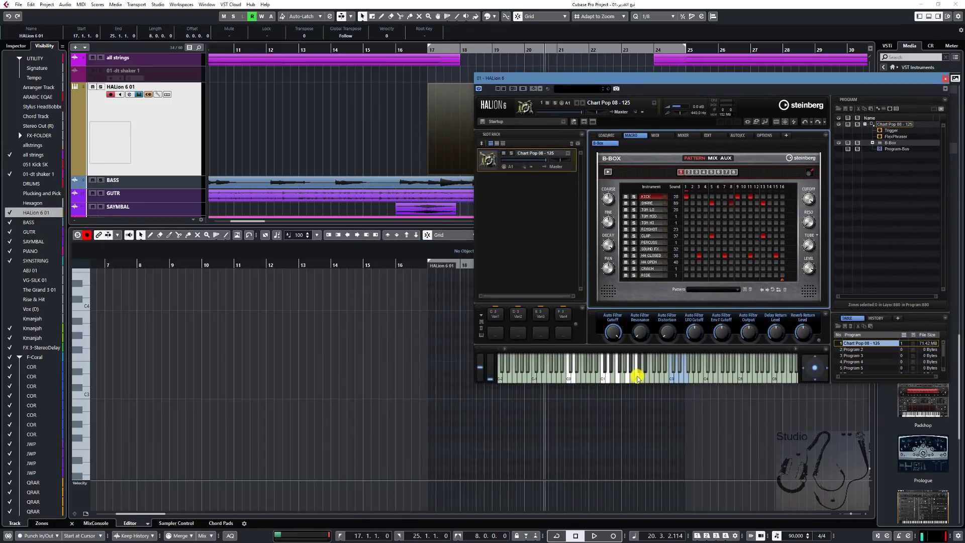
Step: Audition the preset's trigger key and draw a D2 note from bar 17 spanning the full 8-bar part
{"action": "left_click", "coordinate": [642, 382]}
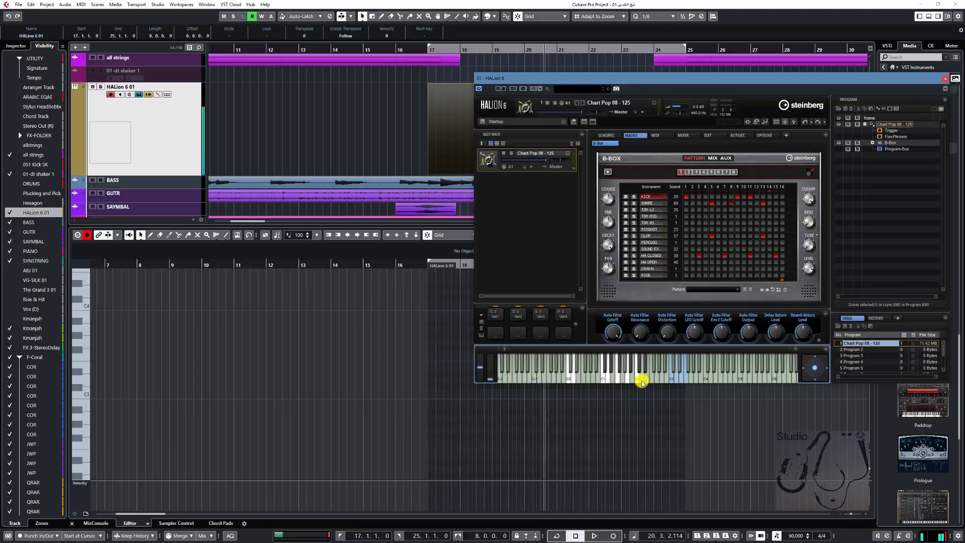
{"action": "scroll", "coordinate": [82, 411], "scroll_direction": "down", "scroll_amount": 3}
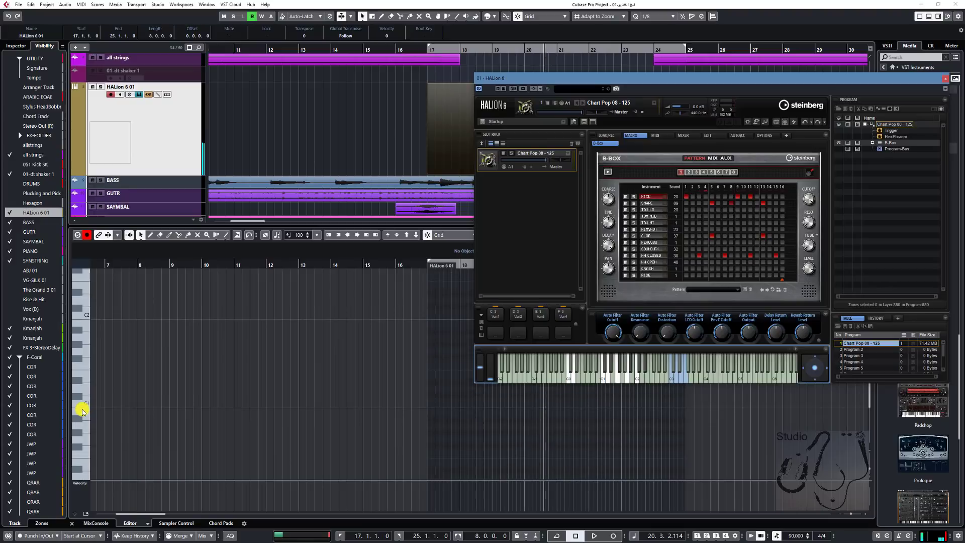
{"action": "scroll", "coordinate": [83, 411], "scroll_direction": "up", "scroll_amount": 2}
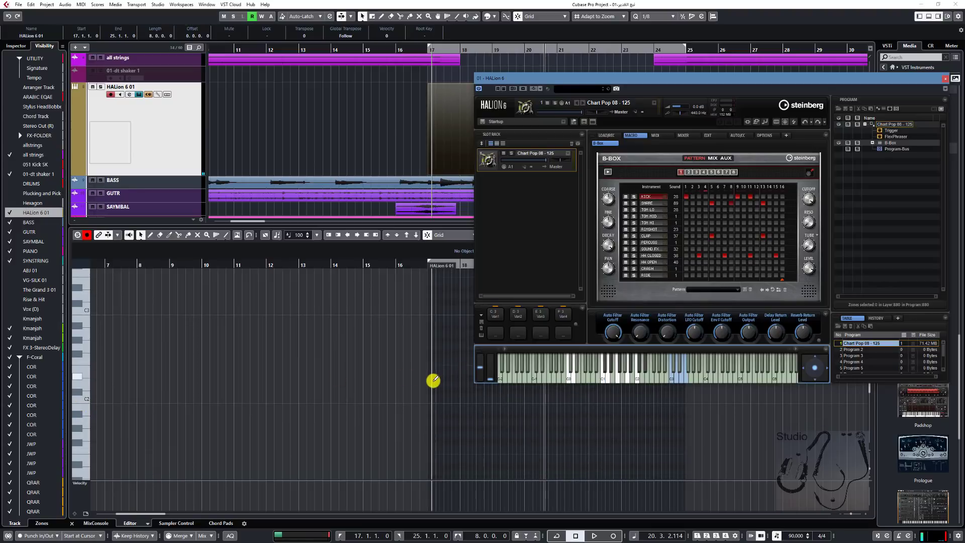
{"action": "left_click_drag", "start_coordinate": [445, 386], "coordinate": [453, 385]}
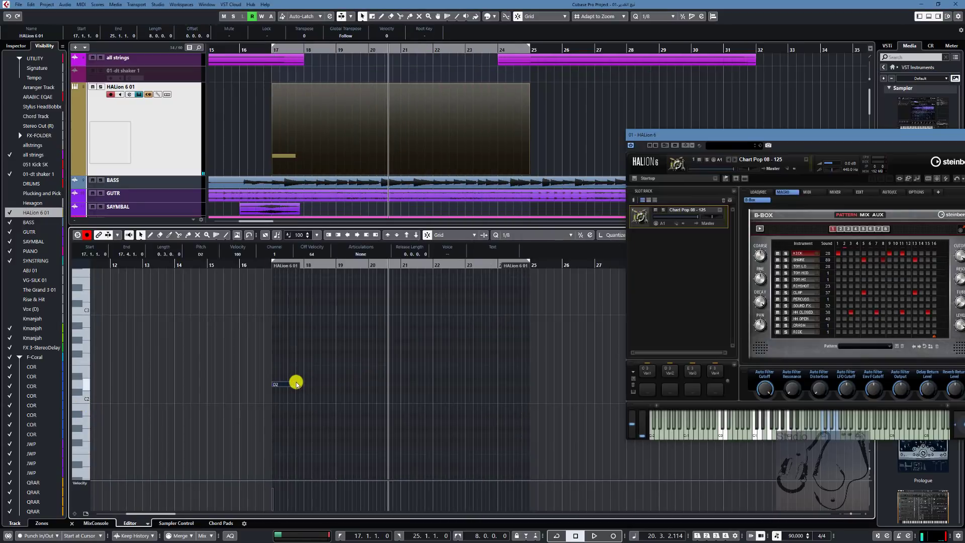
{"action": "left_click_drag", "start_coordinate": [294, 384], "coordinate": [528, 385]}
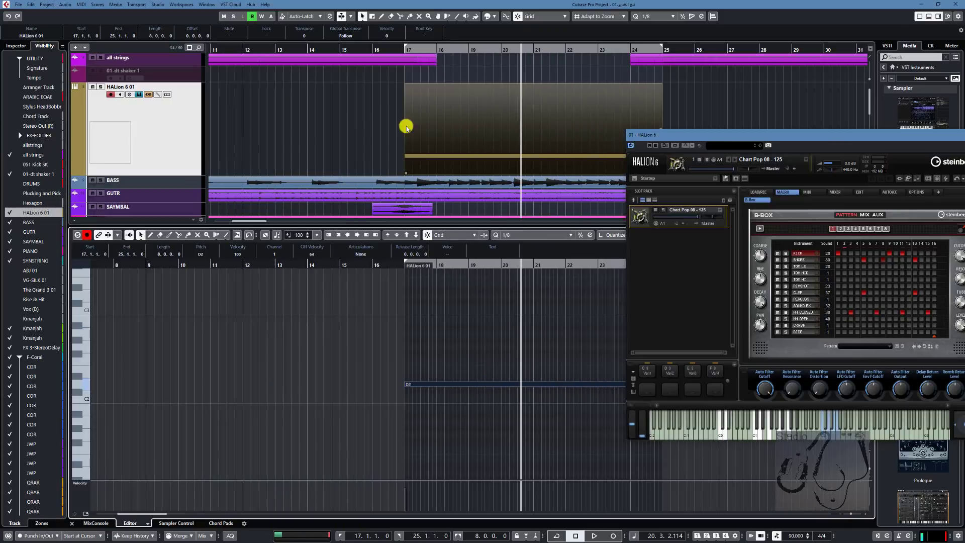
Step: Play the project from about bar 14 to hear the B-Box pattern with the other tracks
{"action": "left_click", "coordinate": [322, 134]}
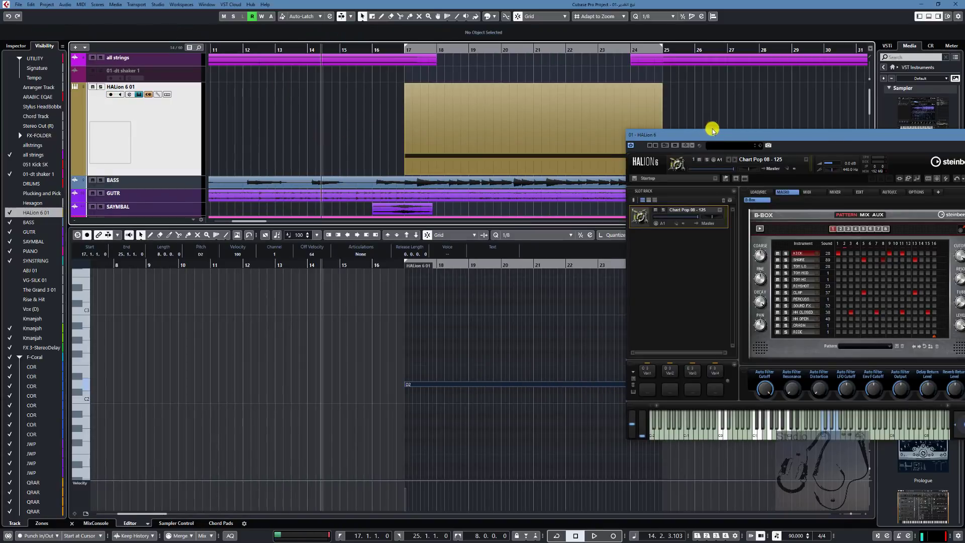
{"action": "left_click_drag", "start_coordinate": [714, 136], "coordinate": [629, 82]}
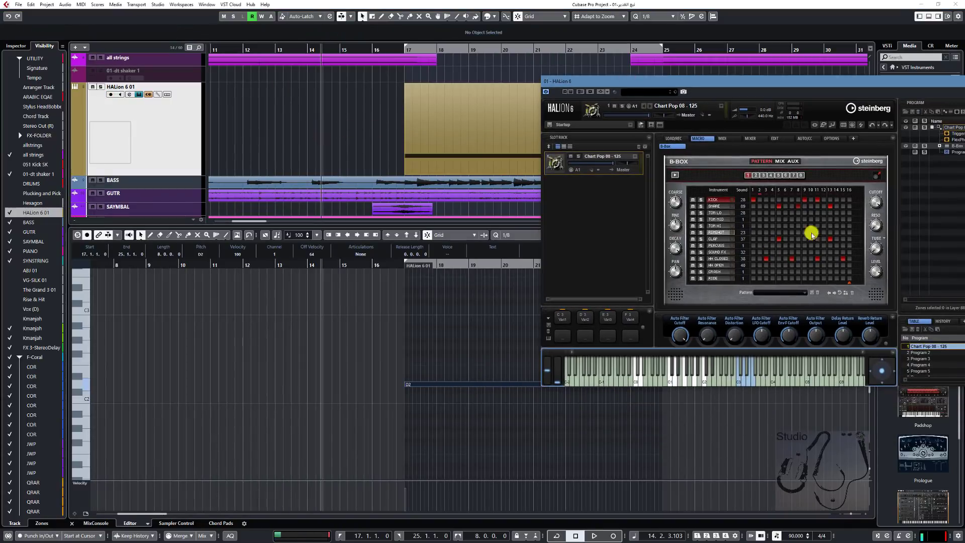
{"action": "key", "text": "space"}
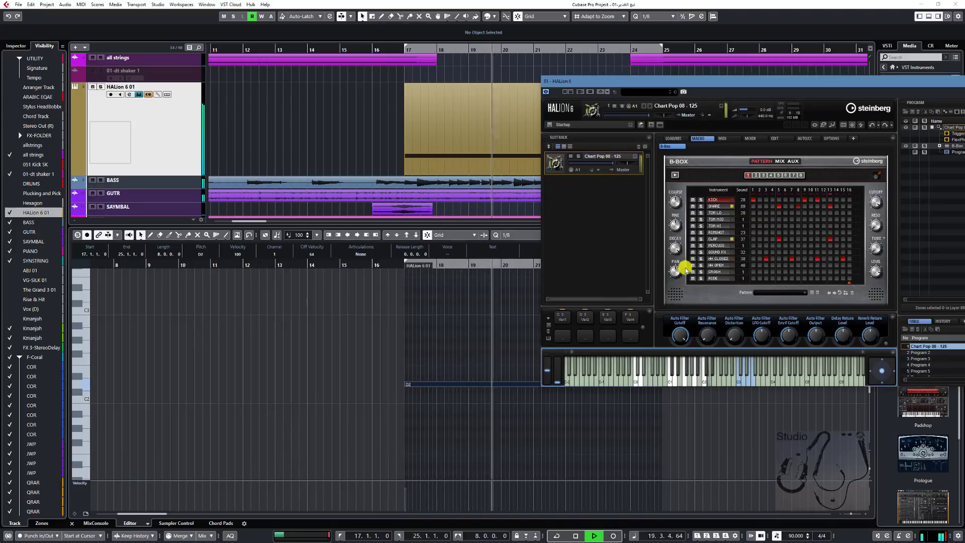
{"action": "left_click_drag", "start_coordinate": [681, 80], "coordinate": [736, 184]}
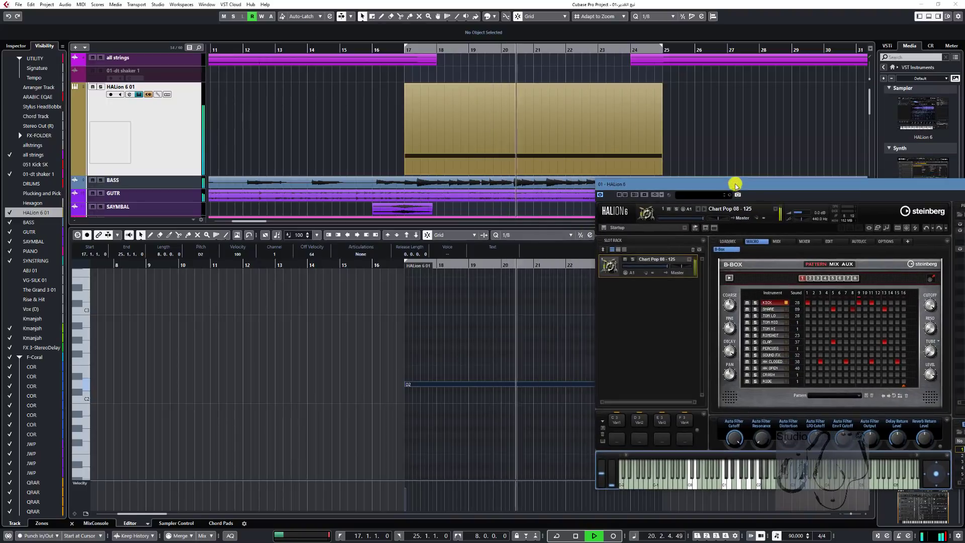
Step: Set the right locator to bar 21, return the playhead to bar 17 and activate cycle playback
{"action": "left_click_drag", "start_coordinate": [664, 38], "coordinate": [533, 50]}
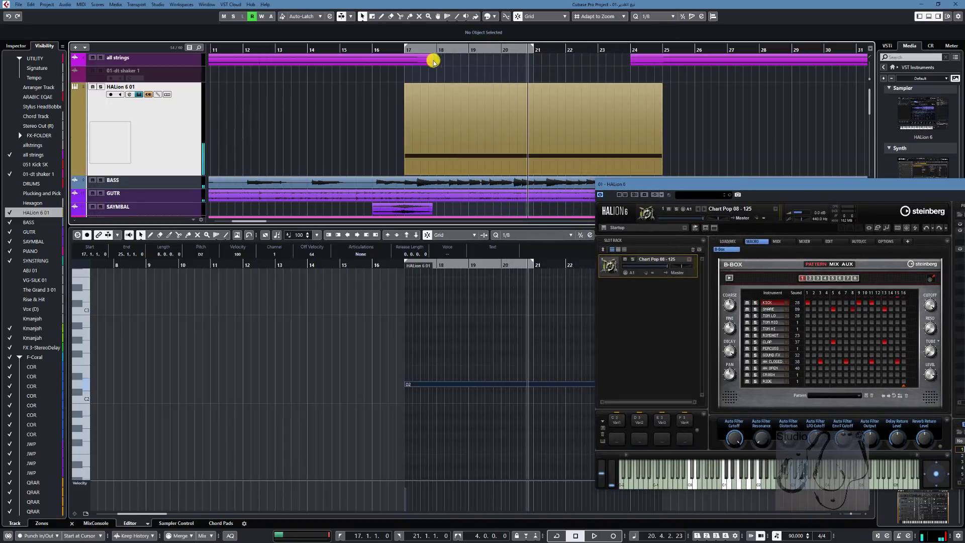
{"action": "left_click_drag", "start_coordinate": [695, 184], "coordinate": [649, 76]}
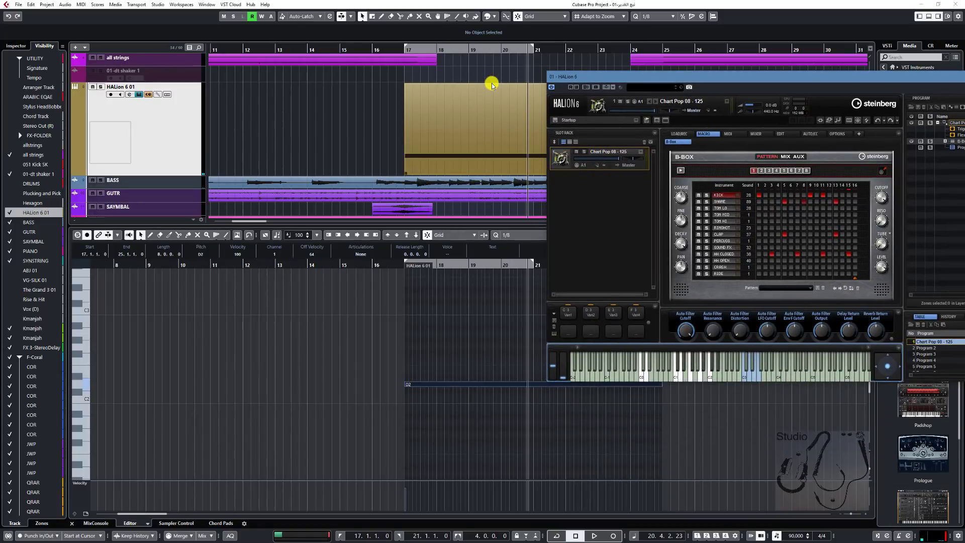
{"action": "key", "text": "KP_1"}
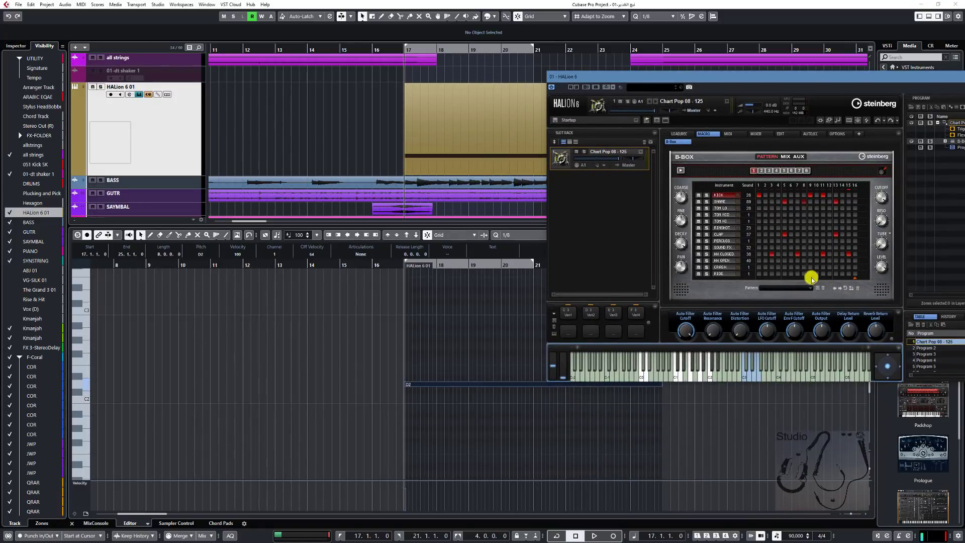
{"action": "key", "text": "KP_Divide"}
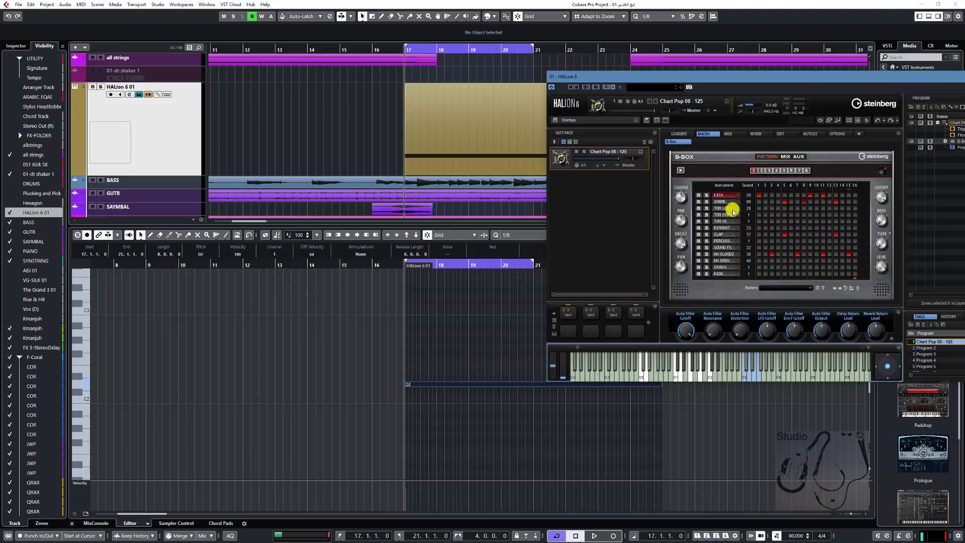
Step: Play the cycle and adjust the kick's coarse tune, fine tune and resonance in B-Box
{"action": "left_click", "coordinate": [684, 171]}
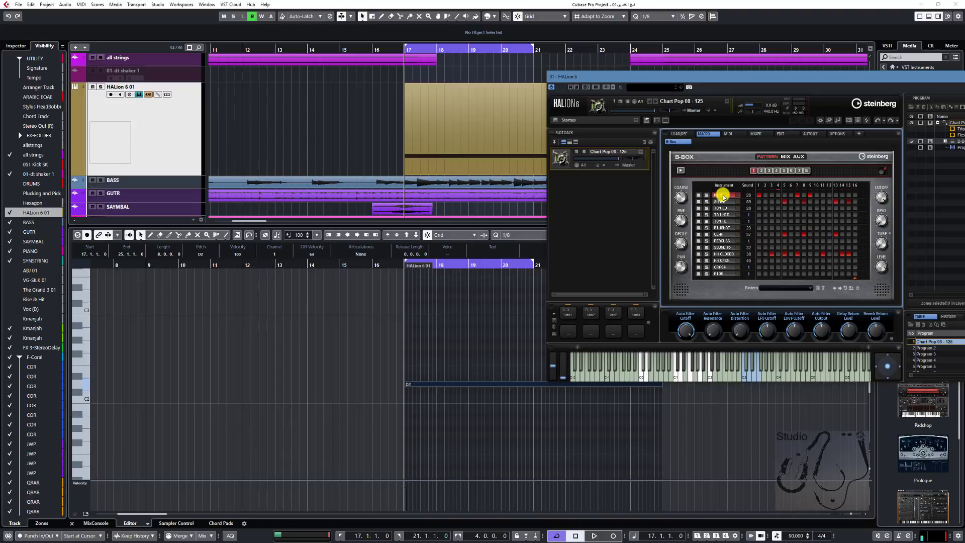
{"action": "key", "text": "space"}
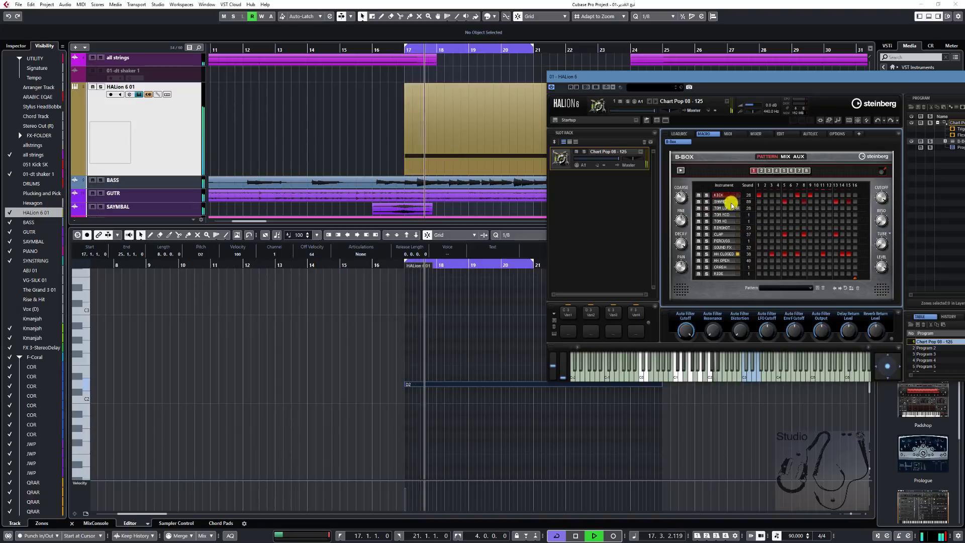
{"action": "left_click_drag", "start_coordinate": [682, 198], "coordinate": [684, 212]}
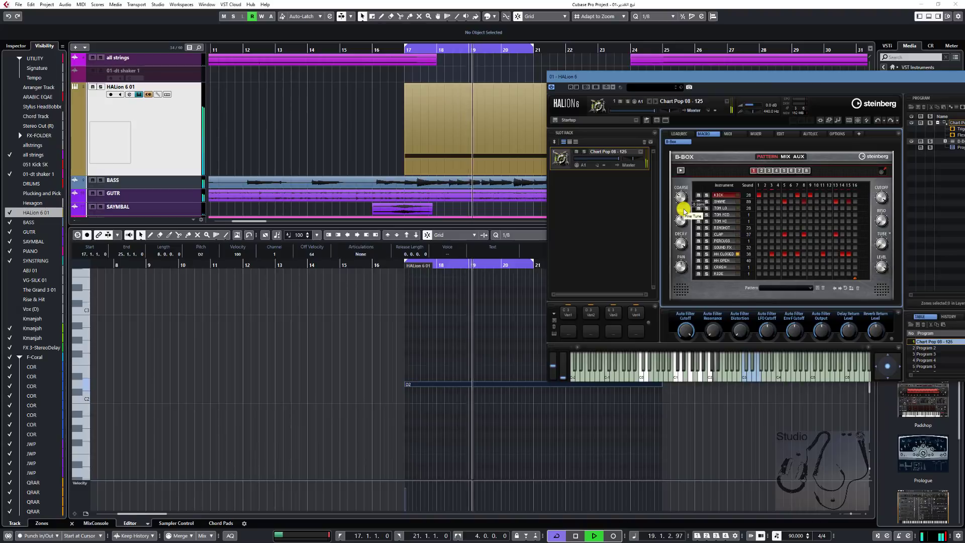
{"action": "left_click_drag", "start_coordinate": [683, 211], "coordinate": [681, 226]}
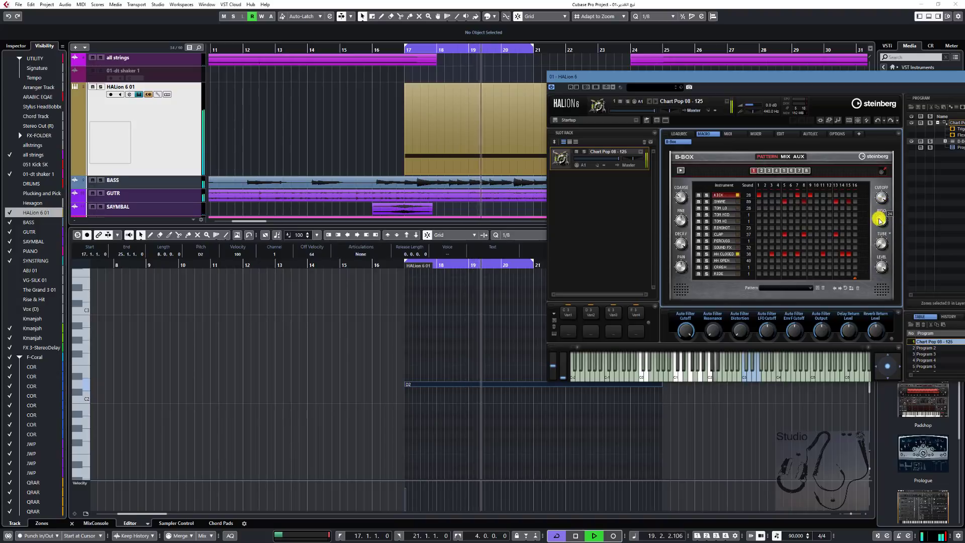
{"action": "left_click_drag", "start_coordinate": [879, 219], "coordinate": [883, 197]}
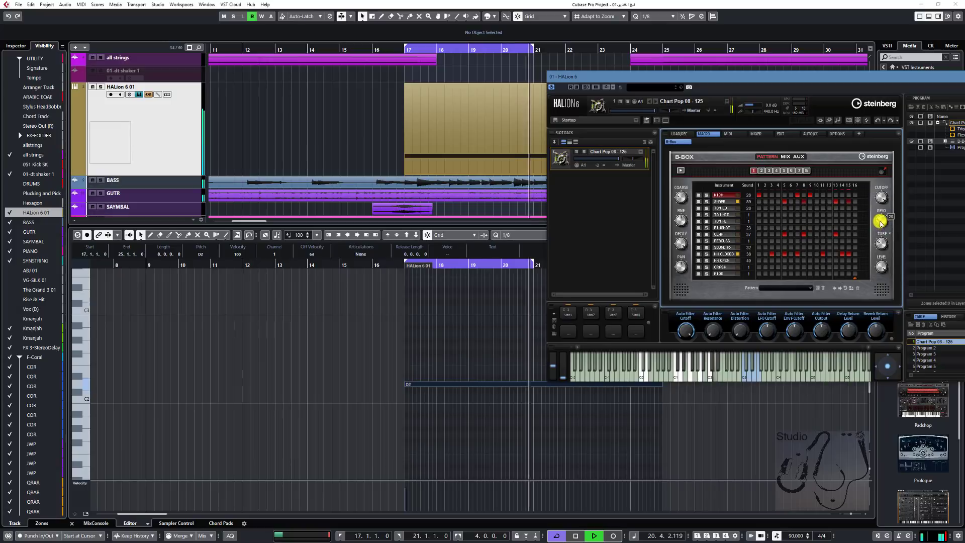
Step: Try the Bit Reduction and Rate Reduction distortion types on the kick, varying the distortion amount
{"action": "left_click", "coordinate": [883, 241]}
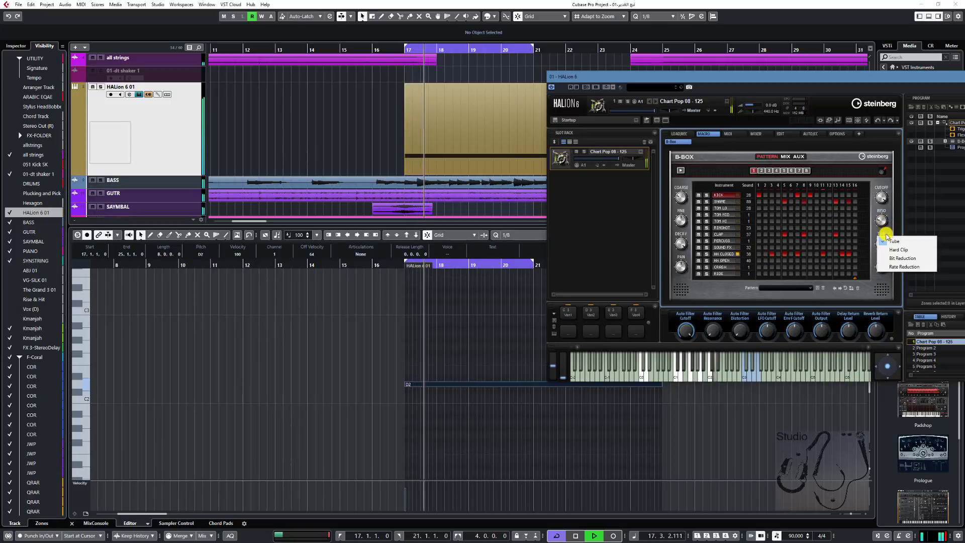
{"action": "left_click", "coordinate": [901, 258]}
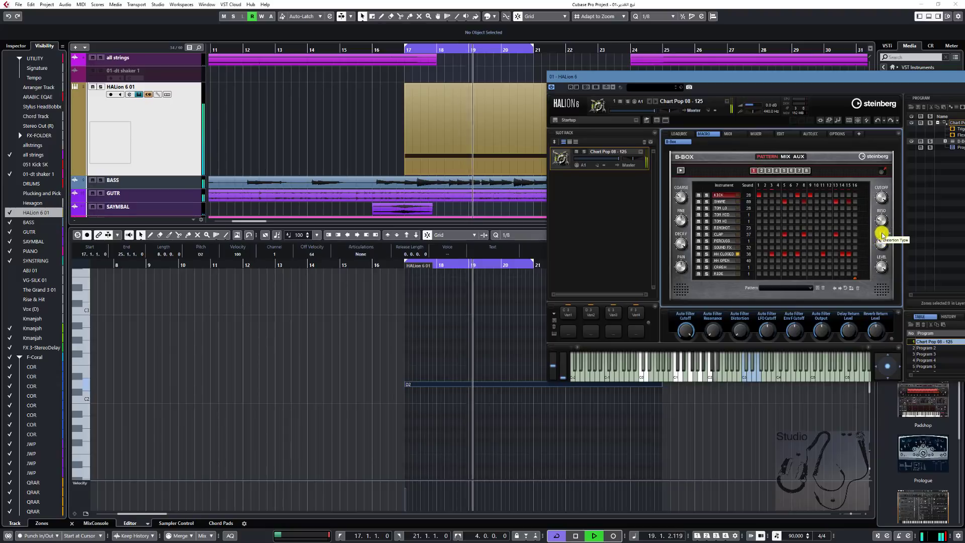
{"action": "left_click", "coordinate": [884, 235]}
{"action": "left_click", "coordinate": [904, 266]}
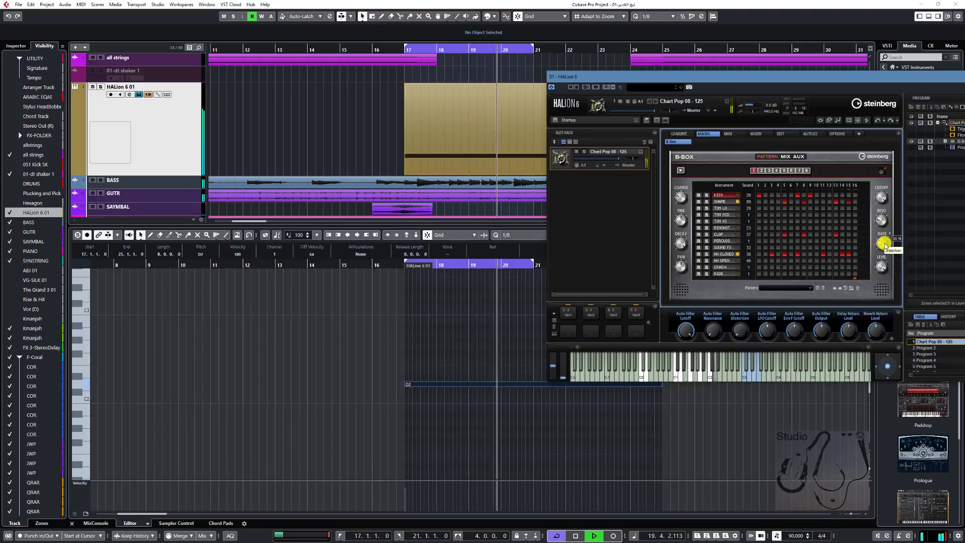
{"action": "mouse_move", "coordinate": [885, 245]}
{"action": "left_mouse_down"}
{"action": "mouse_move", "coordinate": [886, 236]}
{"action": "mouse_move", "coordinate": [884, 249]}
{"action": "left_mouse_up"}
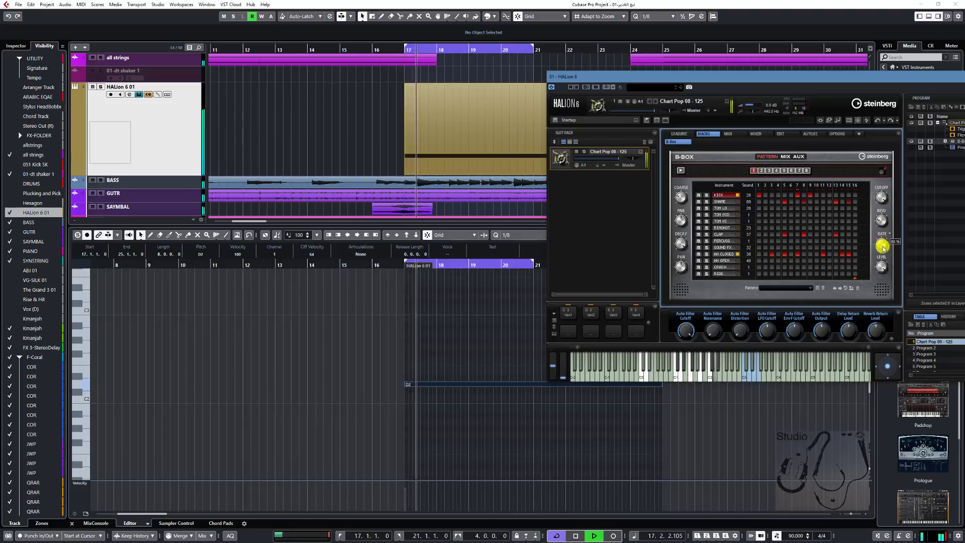
Step: Set the kick's distortion type to Hard Clip and adjust its distortion amount
{"action": "left_click", "coordinate": [885, 235]}
{"action": "left_click", "coordinate": [882, 249]}
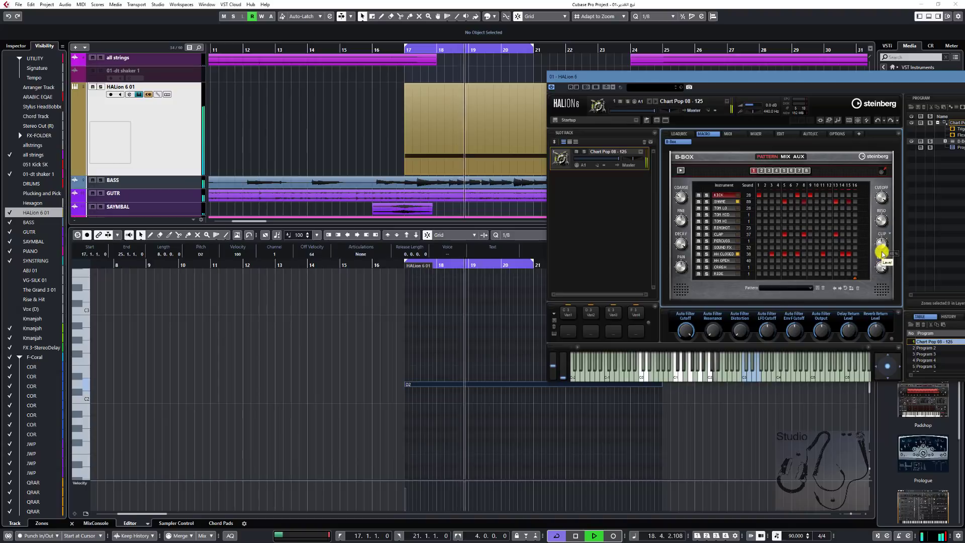
{"action": "mouse_move", "coordinate": [884, 246]}
{"action": "left_mouse_down"}
{"action": "mouse_move", "coordinate": [888, 231]}
{"action": "mouse_move", "coordinate": [881, 240]}
{"action": "left_mouse_up"}
{"action": "left_click", "coordinate": [880, 269]}
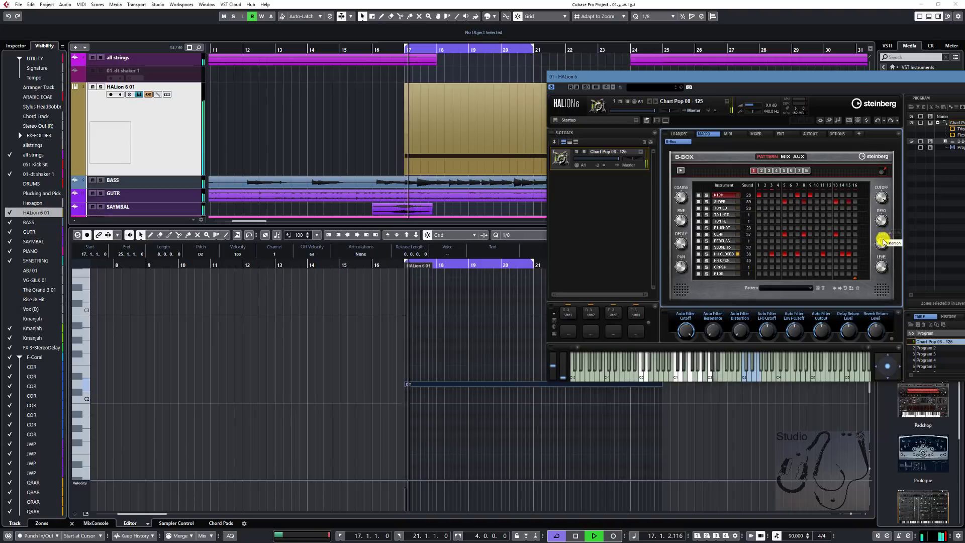
Step: Change the snare to sound 93 and audition it in the cycled pattern
{"action": "left_click", "coordinate": [717, 202]}
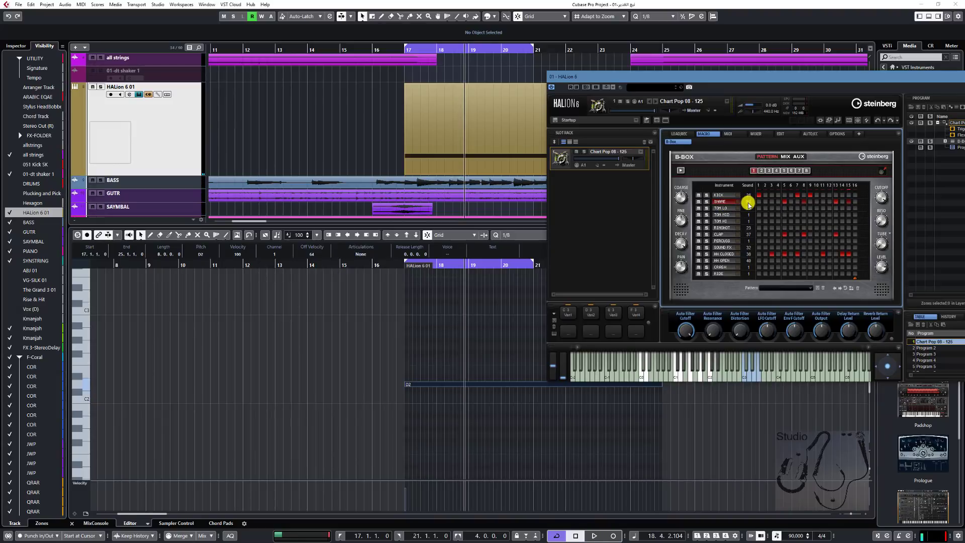
{"action": "key", "text": "space"}
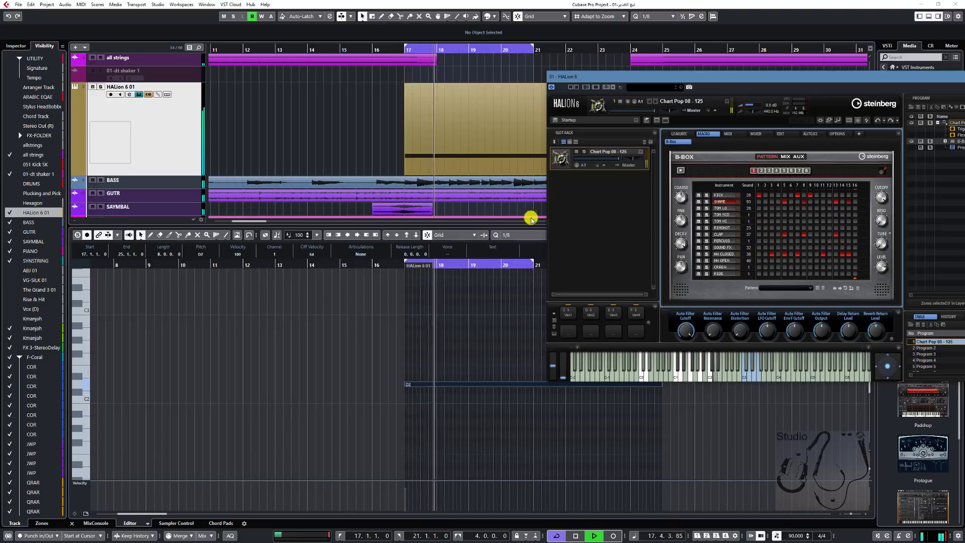
{"action": "key", "text": "space"}
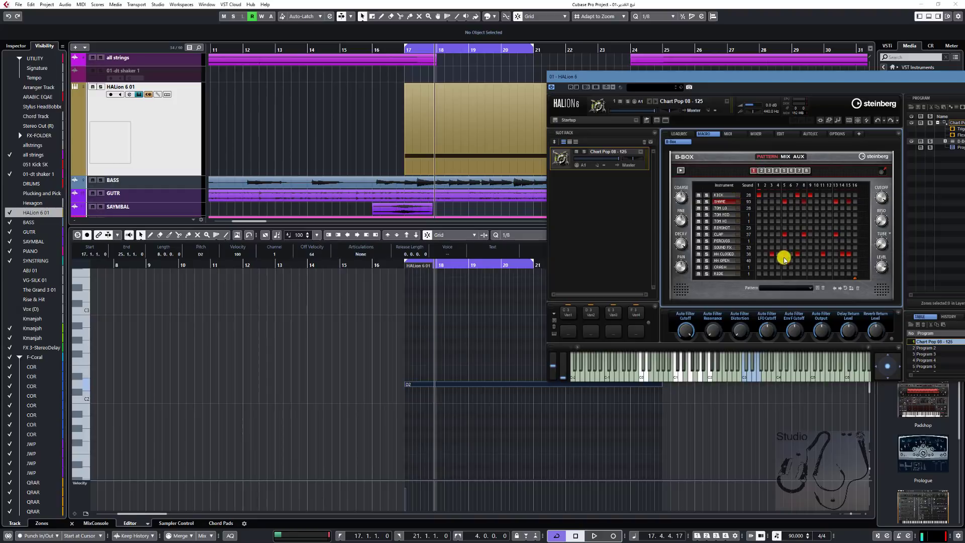
Step: During playback, set the clap to sound 41 and HH Closed to sound 33, and balance the snare and clap levels
{"action": "key", "text": "space"}
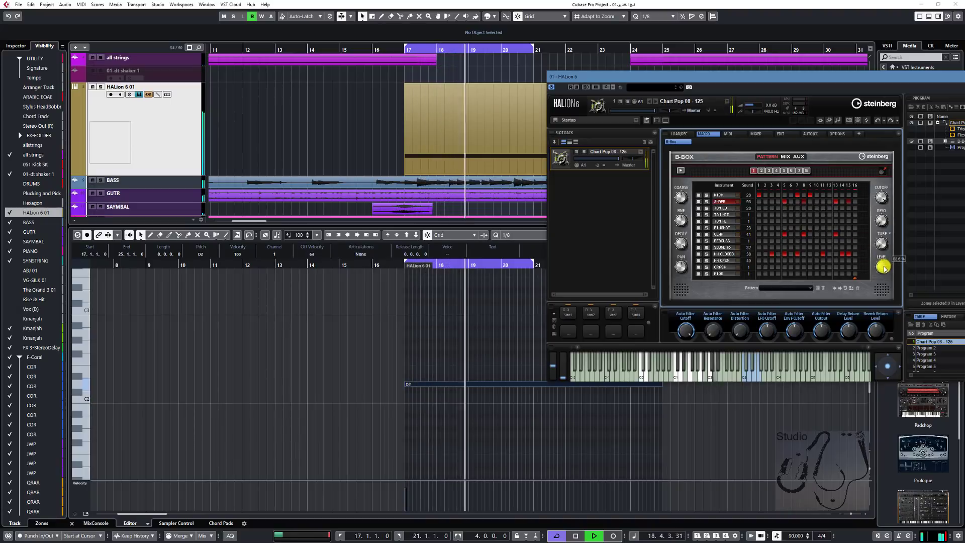
{"action": "mouse_move", "coordinate": [882, 266]}
{"action": "left_mouse_down"}
{"action": "mouse_move", "coordinate": [878, 284]}
{"action": "mouse_move", "coordinate": [879, 252]}
{"action": "left_mouse_up"}
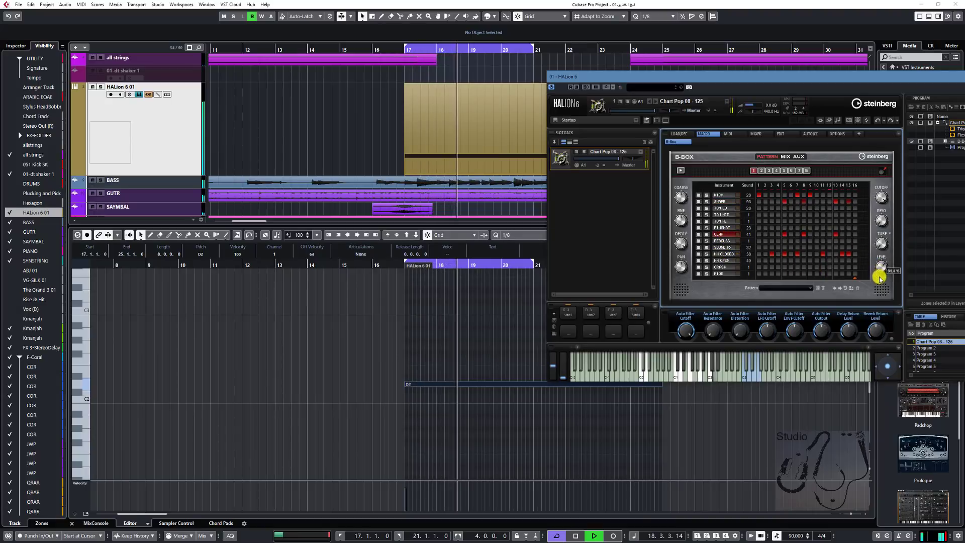
{"action": "mouse_move", "coordinate": [878, 282]}
{"action": "left_mouse_down"}
{"action": "mouse_move", "coordinate": [869, 324]}
{"action": "mouse_move", "coordinate": [875, 166]}
{"action": "mouse_move", "coordinate": [870, 263]}
{"action": "mouse_move", "coordinate": [881, 272]}
{"action": "left_mouse_up"}
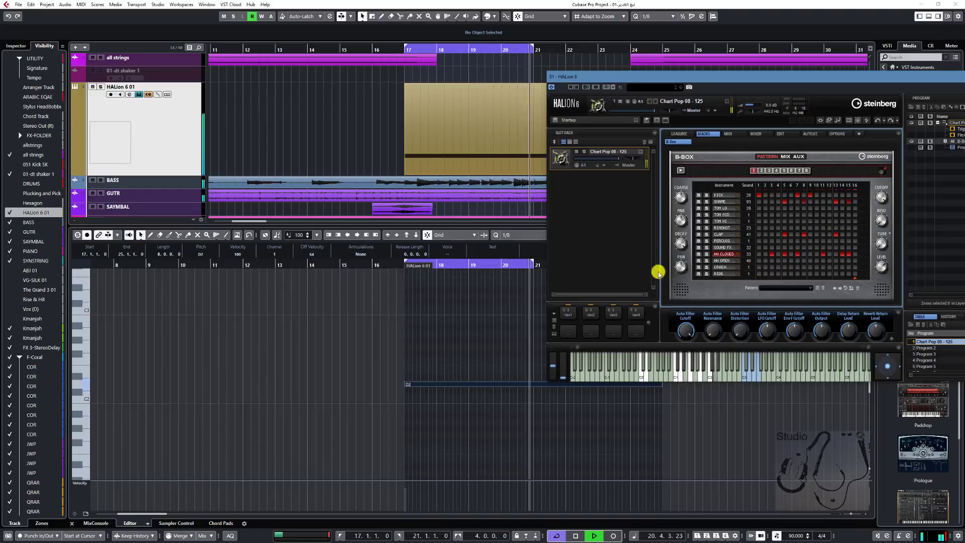
{"action": "key", "text": "space"}
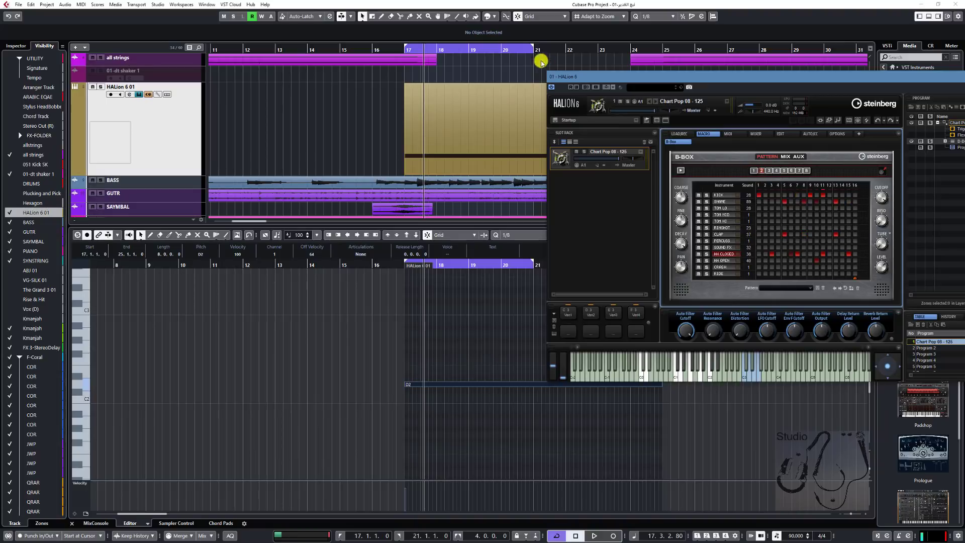
Step: Move the cycle range to bars 21–25 and add a snare hit on step 3 and a kick hit on step 7 of pattern 2
{"action": "left_click_drag", "start_coordinate": [502, 45], "coordinate": [631, 47]}
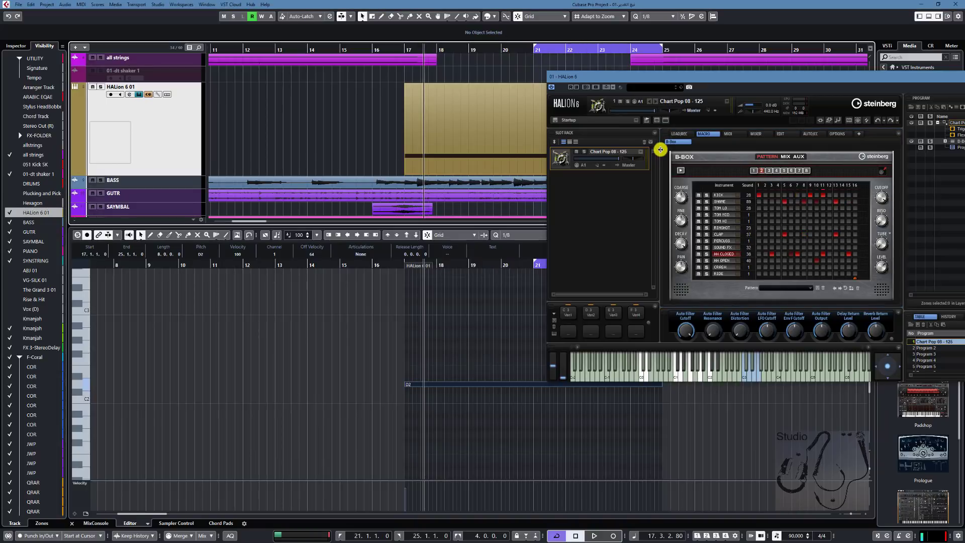
{"action": "key", "text": "KP_1"}
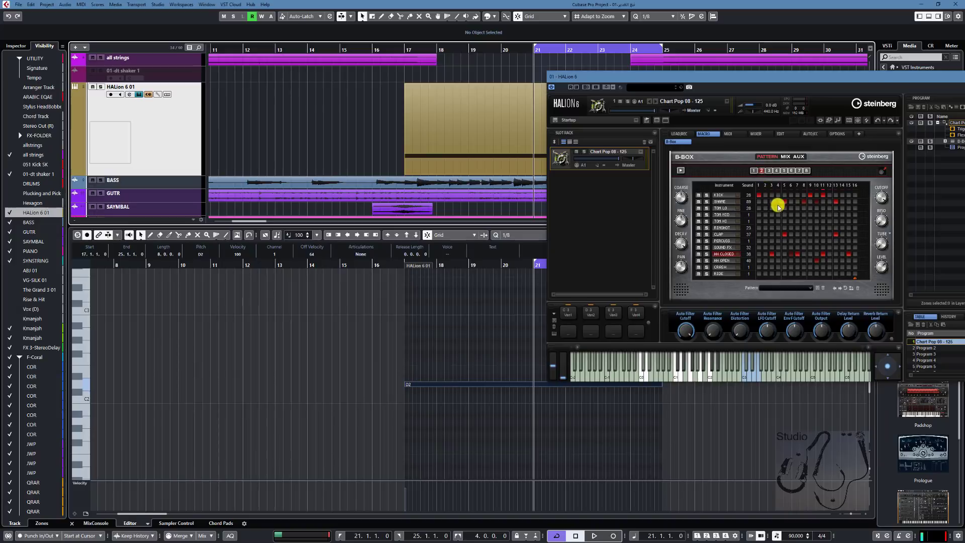
{"action": "left_click", "coordinate": [770, 202]}
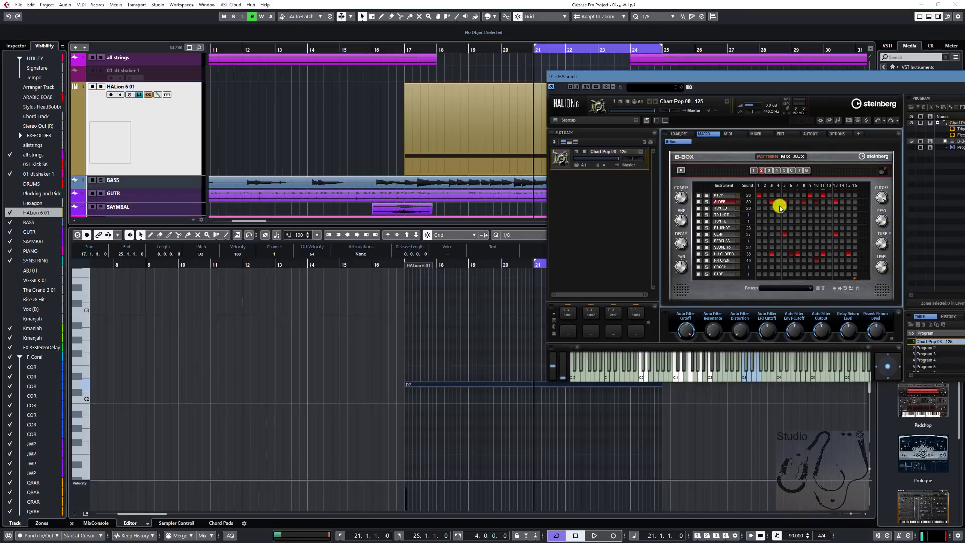
{"action": "key", "text": "space"}
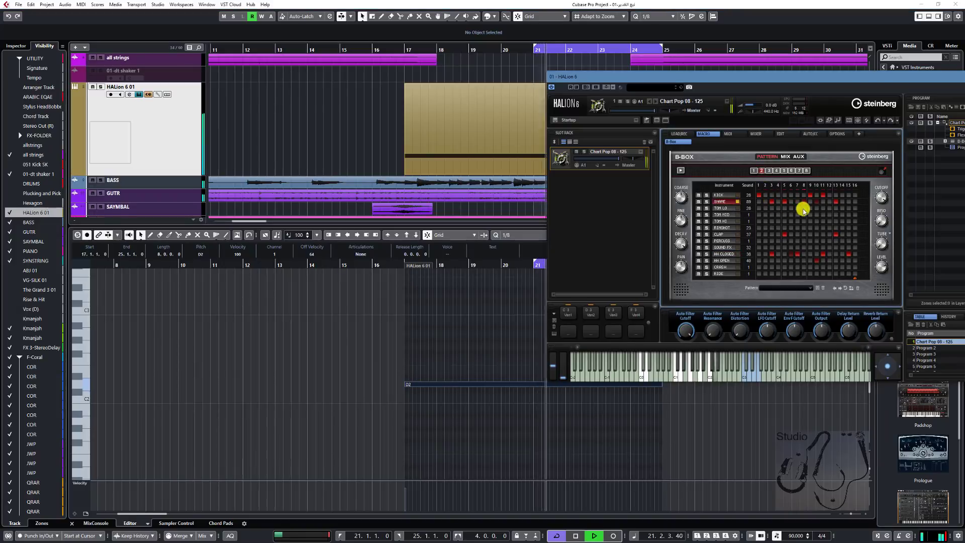
{"action": "left_click", "coordinate": [796, 195]}
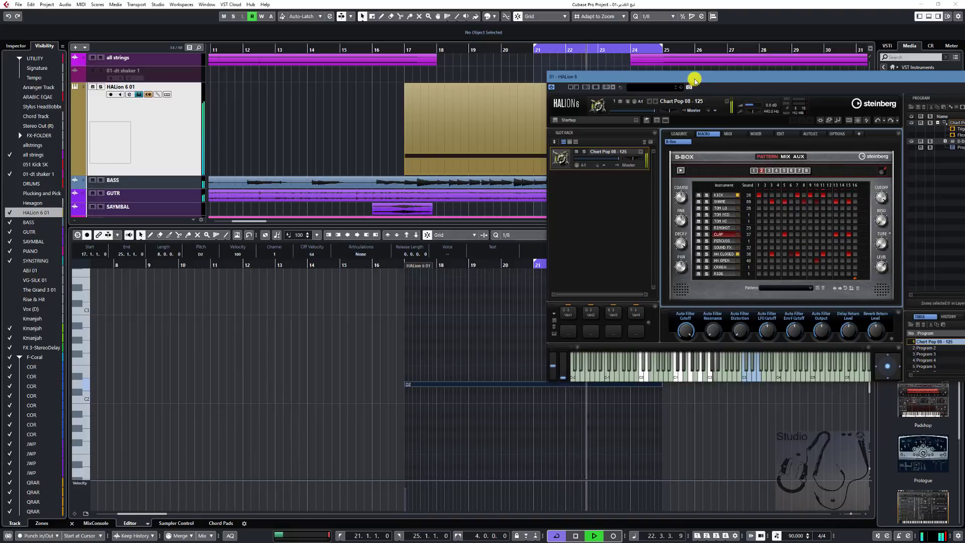
Step: Move the HALion window clear of the part and extend the part's start back to 16.4.1
{"action": "left_click_drag", "start_coordinate": [694, 79], "coordinate": [668, 205]}
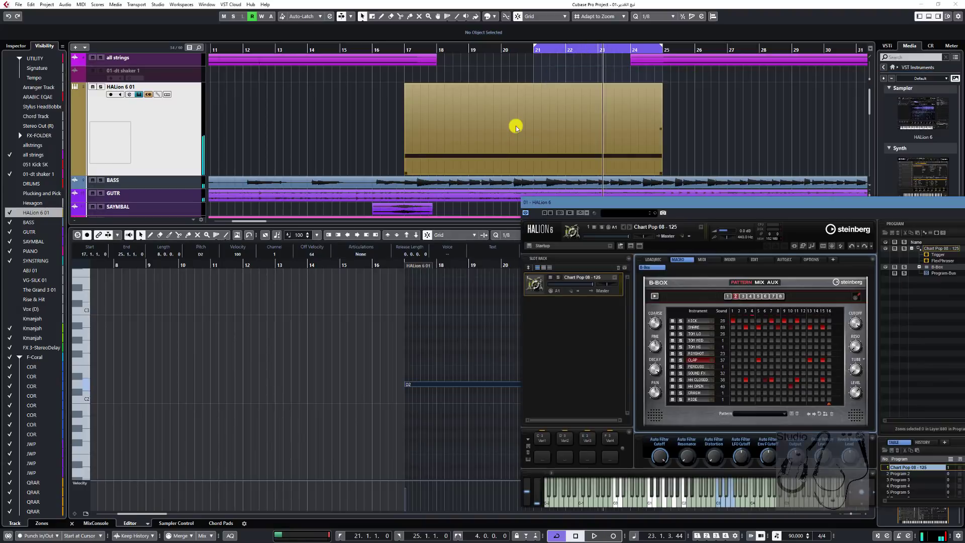
{"action": "left_click_drag", "start_coordinate": [550, 203], "coordinate": [592, 226]}
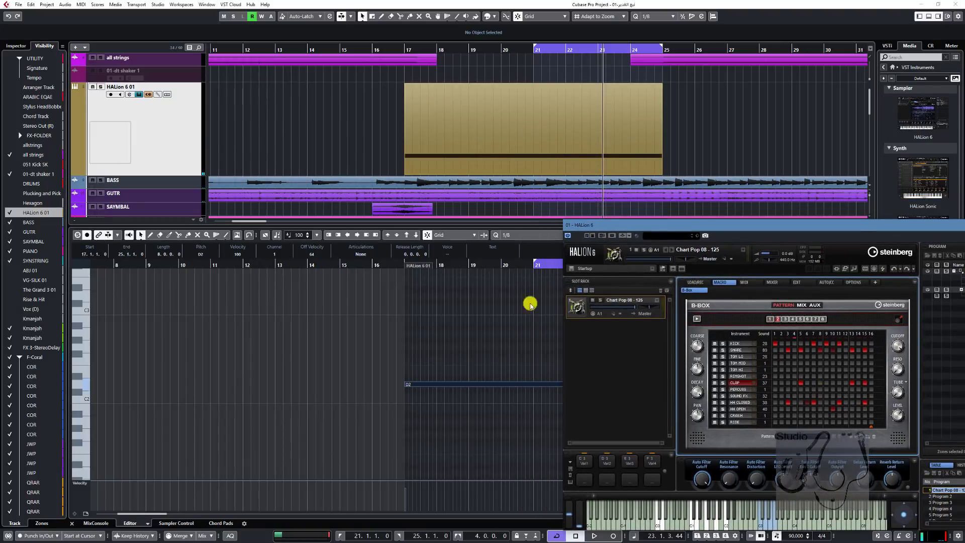
{"action": "left_click_drag", "start_coordinate": [412, 266], "coordinate": [405, 268]}
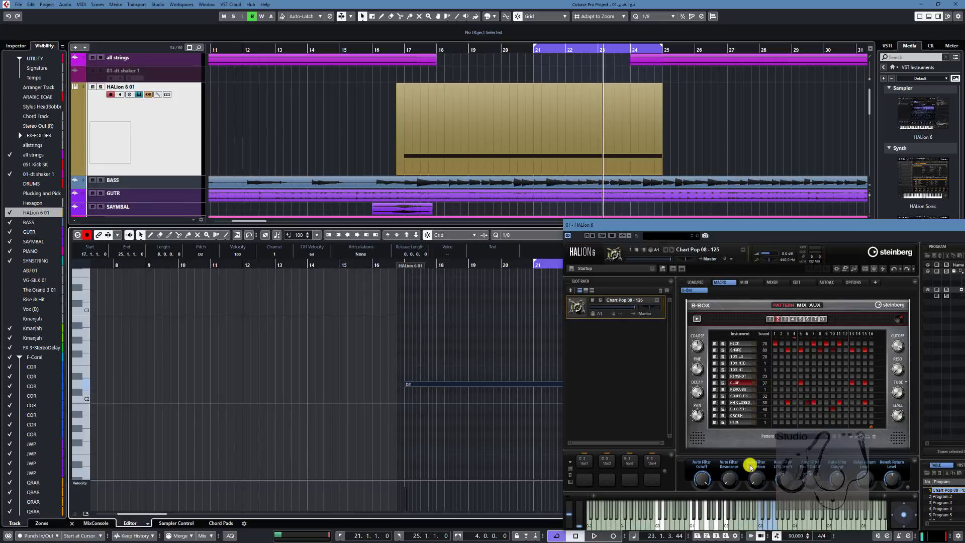
{"action": "left_click", "coordinate": [759, 528]}
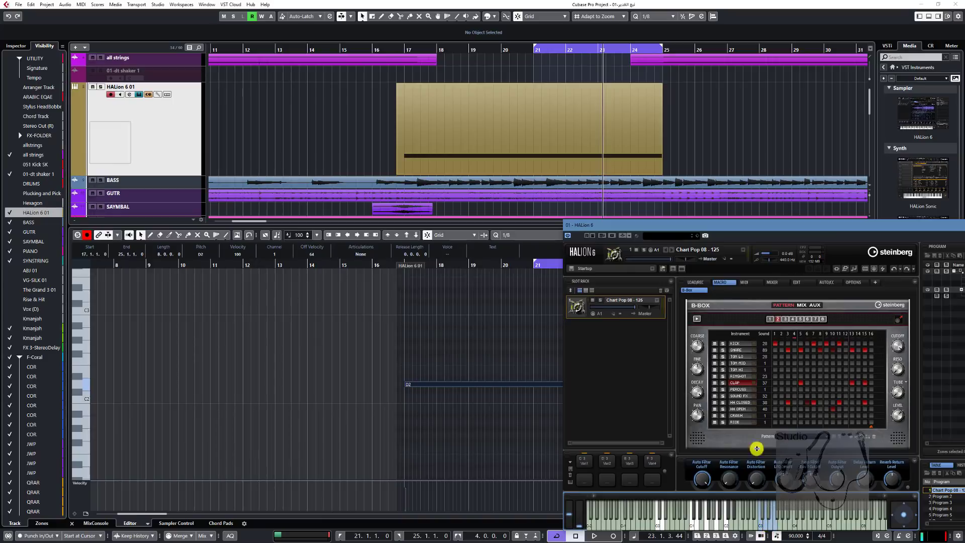
{"action": "left_click_drag", "start_coordinate": [745, 227], "coordinate": [761, 172]}
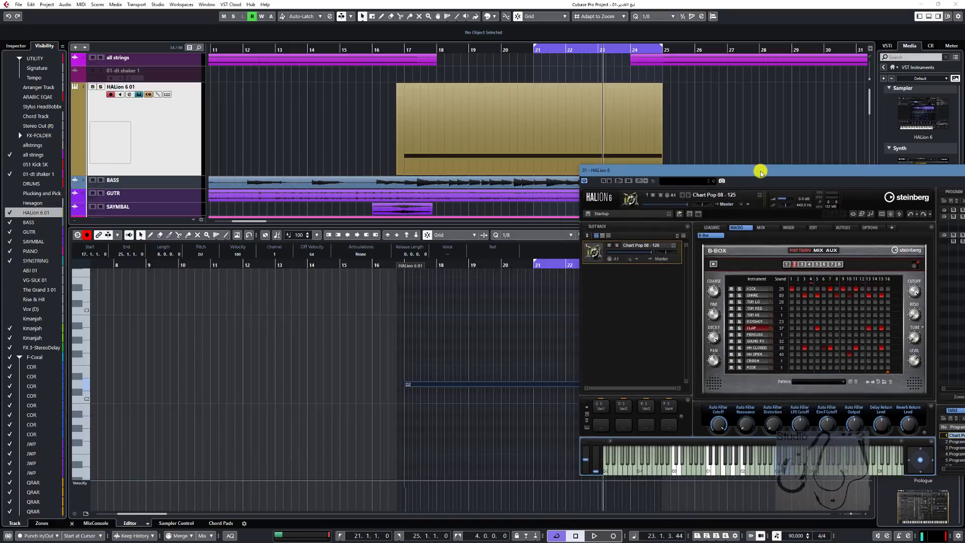
Step: Add short pattern-trigger notes: C3 at 16.4.1 and D3 at 20.4.3, just before bar 21
{"action": "left_click", "coordinate": [399, 308]}
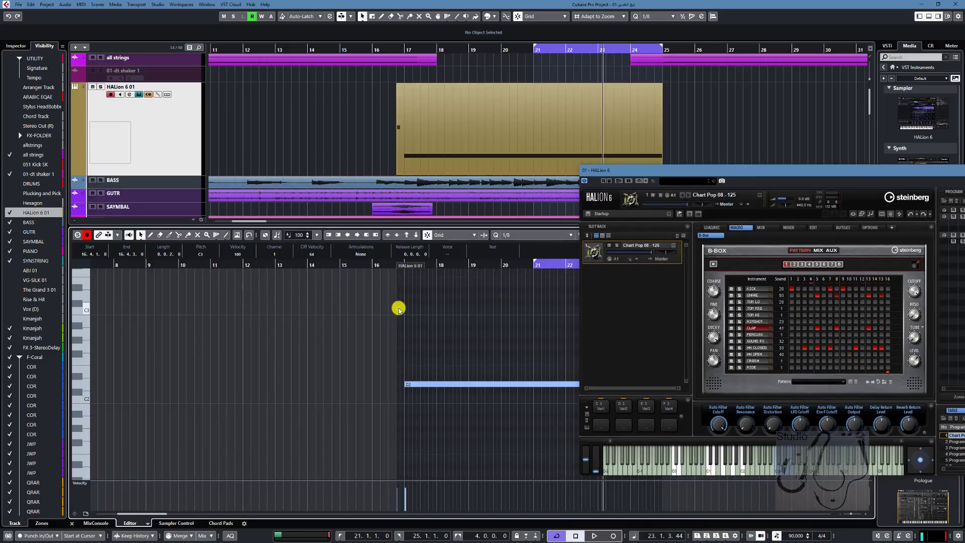
{"action": "scroll", "coordinate": [399, 317], "scroll_direction": "right", "scroll_amount": 3}
{"action": "left_click", "coordinate": [379, 299]}
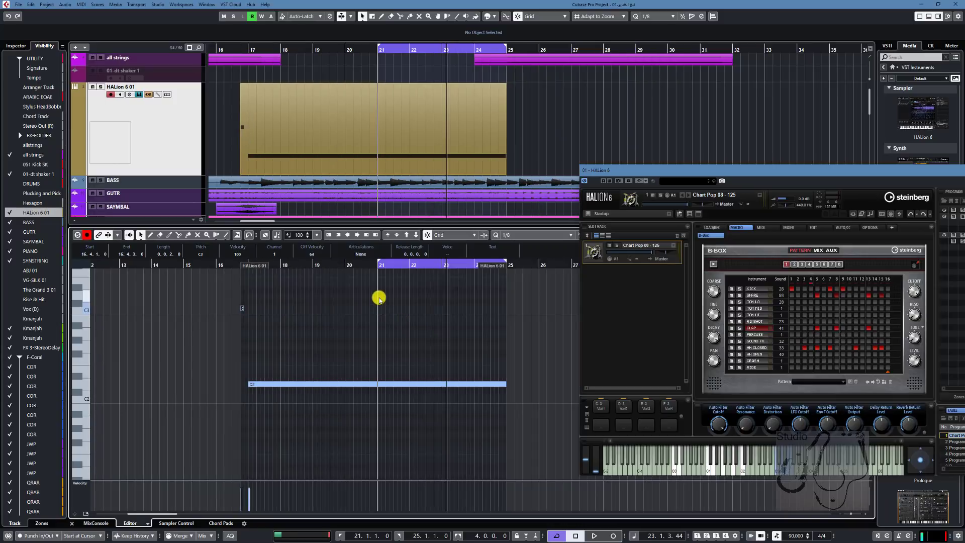
{"action": "left_click", "coordinate": [377, 295]}
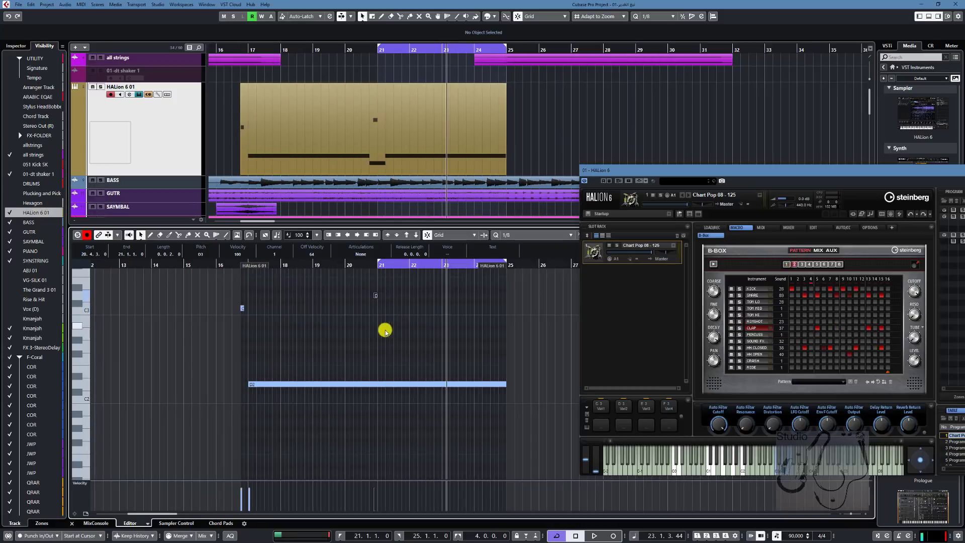
Step: Set the left locator to 16.4.1 and play from about bar 15 to hear the trigger notes switch patterns
{"action": "left_click_drag", "start_coordinate": [380, 263], "coordinate": [332, 267]}
{"action": "left_click_drag", "start_coordinate": [332, 266], "coordinate": [241, 264]}
{"action": "left_click", "coordinate": [196, 265]}
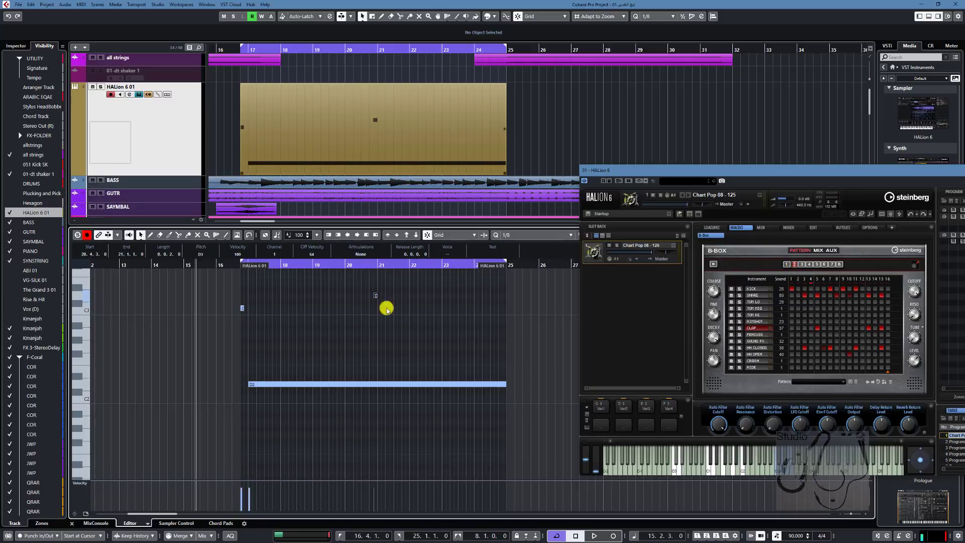
{"action": "key", "text": "space"}
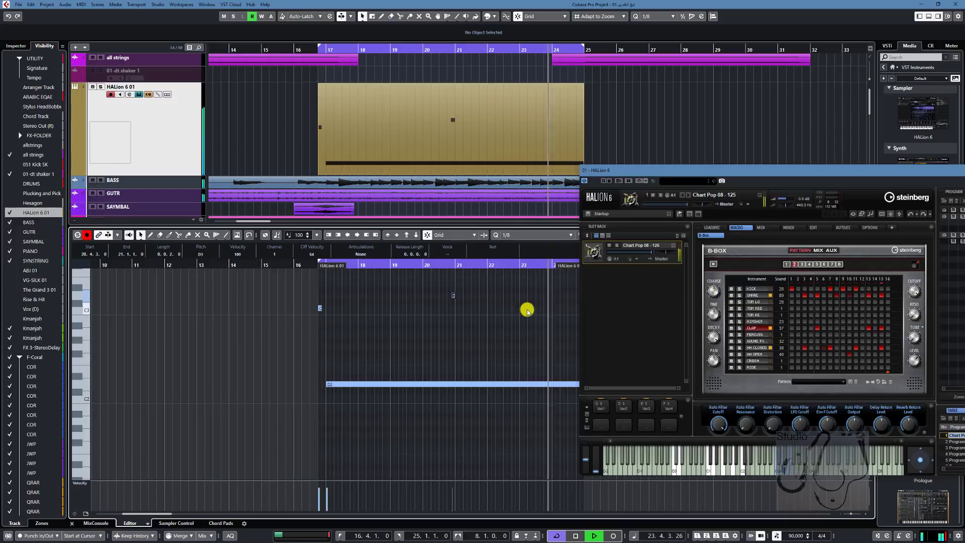
{"action": "key", "text": "space"}
{"action": "left_click_drag", "start_coordinate": [648, 172], "coordinate": [624, 101]}
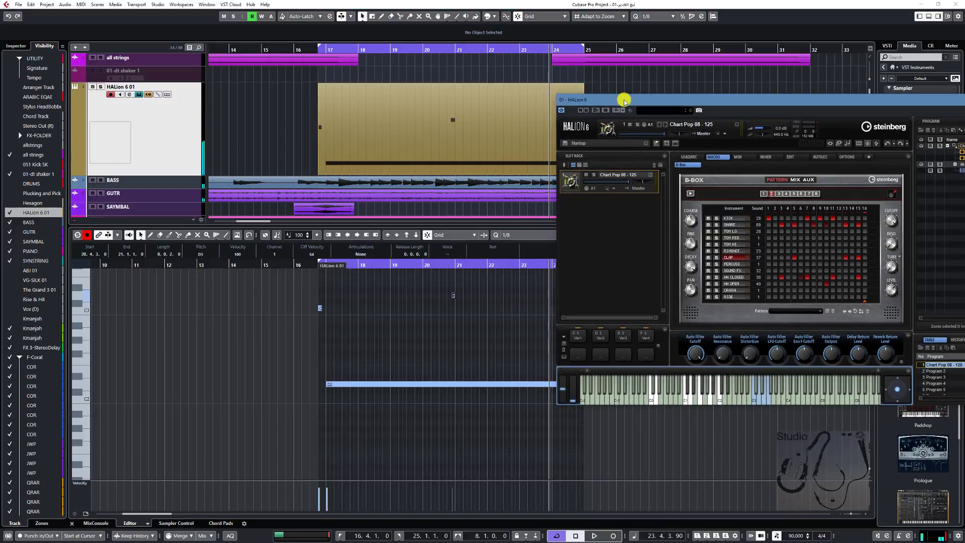
{"action": "scroll", "coordinate": [435, 316], "scroll_direction": "up", "scroll_amount": 3}
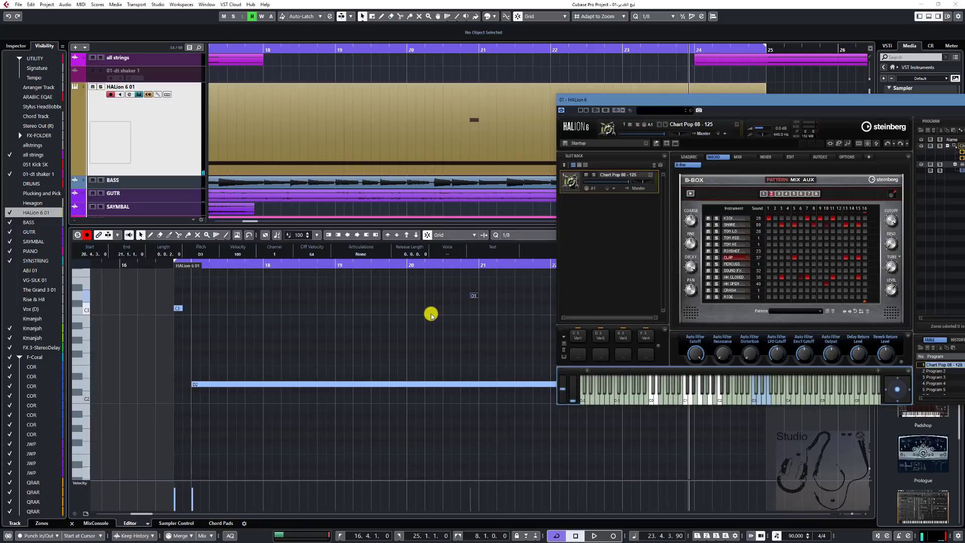
Step: Select pattern 3 in the B-Box and shorten it to eight steps
{"action": "scroll", "coordinate": [431, 315], "scroll_direction": "down", "scroll_amount": 2}
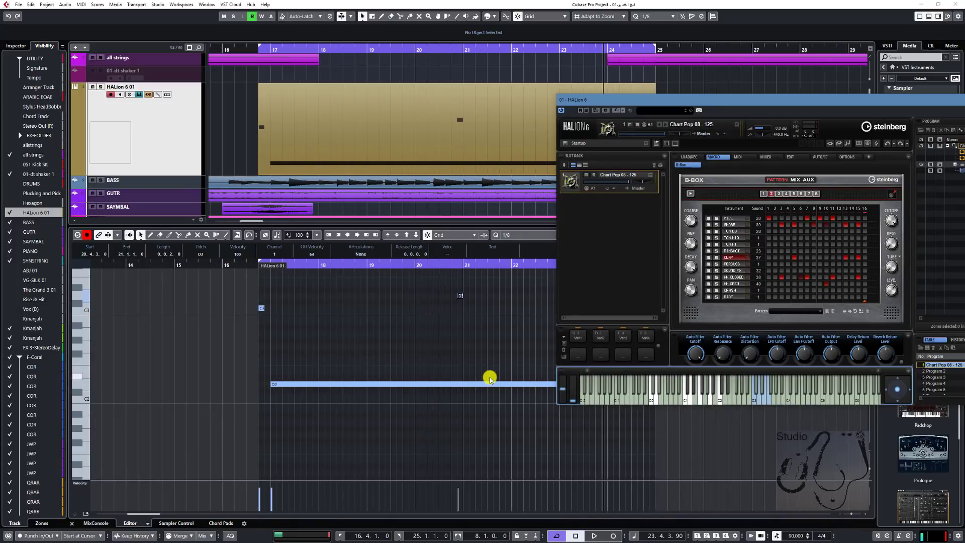
{"action": "left_click", "coordinate": [779, 193]}
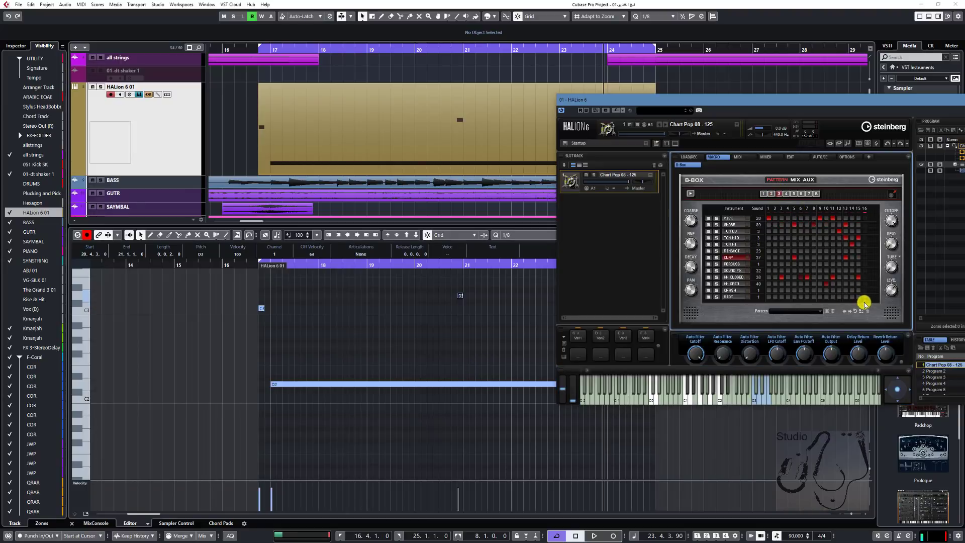
{"action": "left_click_drag", "start_coordinate": [865, 303], "coordinate": [814, 302]}
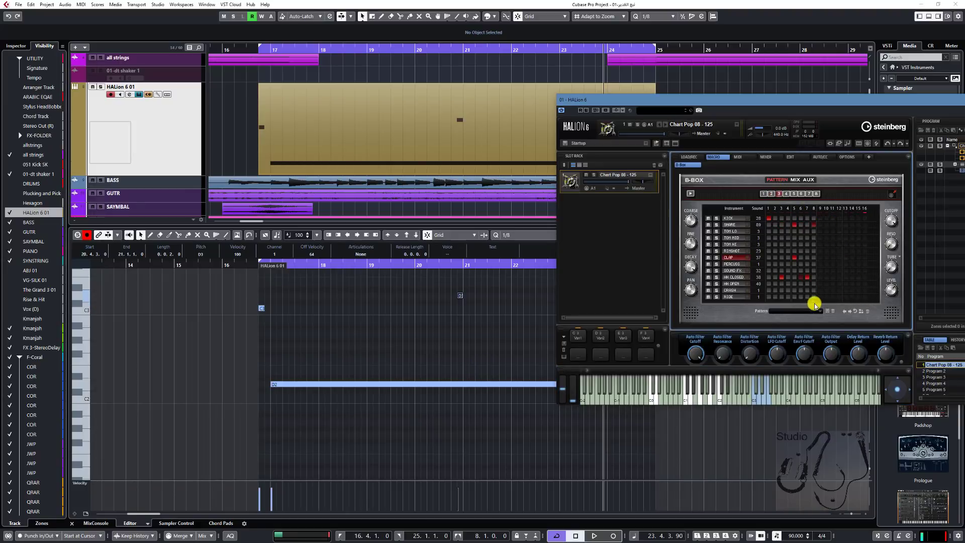
Step: Preview pattern 3 and add extra kick, snare and tom hits within its eight steps, including a kick on step 2
{"action": "left_click", "coordinate": [689, 195]}
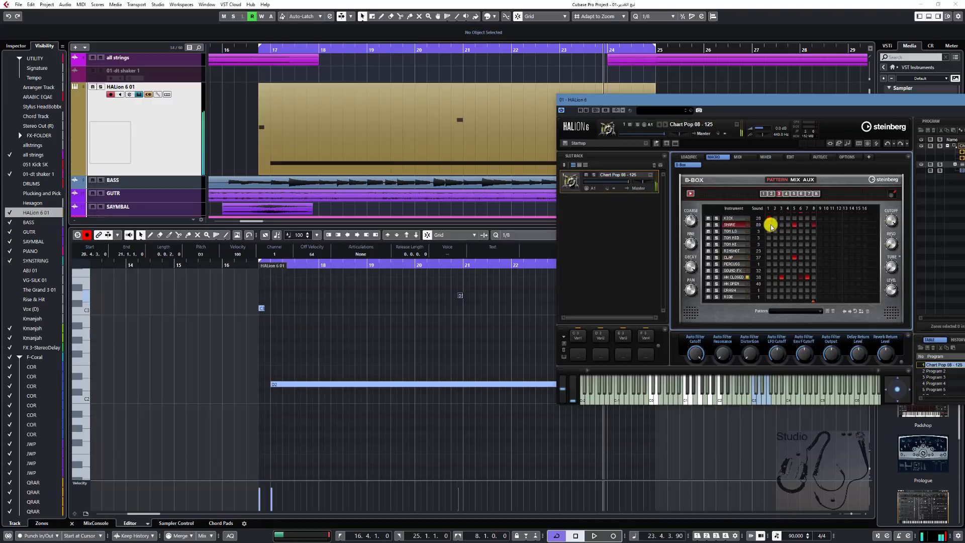
{"action": "left_click", "coordinate": [775, 219]}
{"action": "left_click", "coordinate": [774, 219]}
{"action": "left_click", "coordinate": [808, 238]}
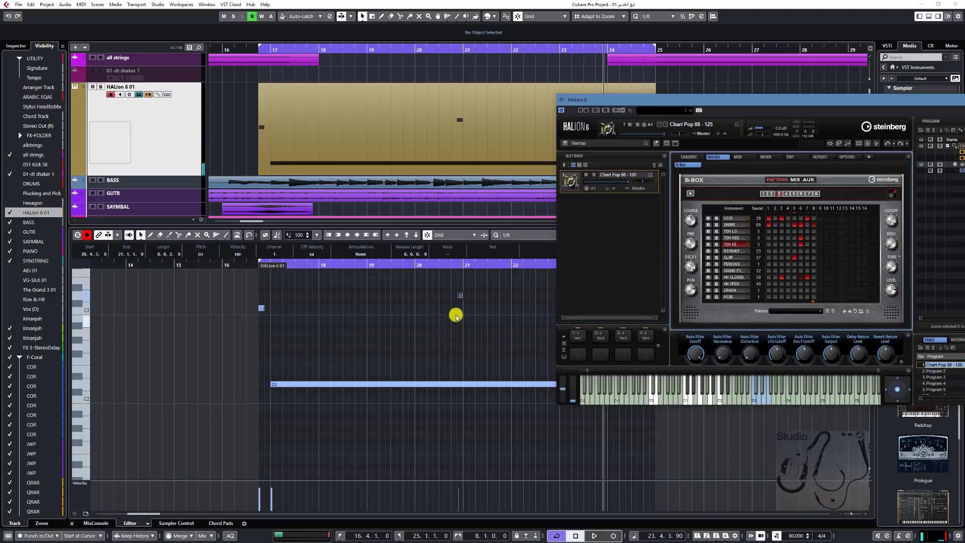
Step: Add a short E3 trigger note at 19.4.3, just before bar 20, to call pattern 3
{"action": "left_click", "coordinate": [418, 283]}
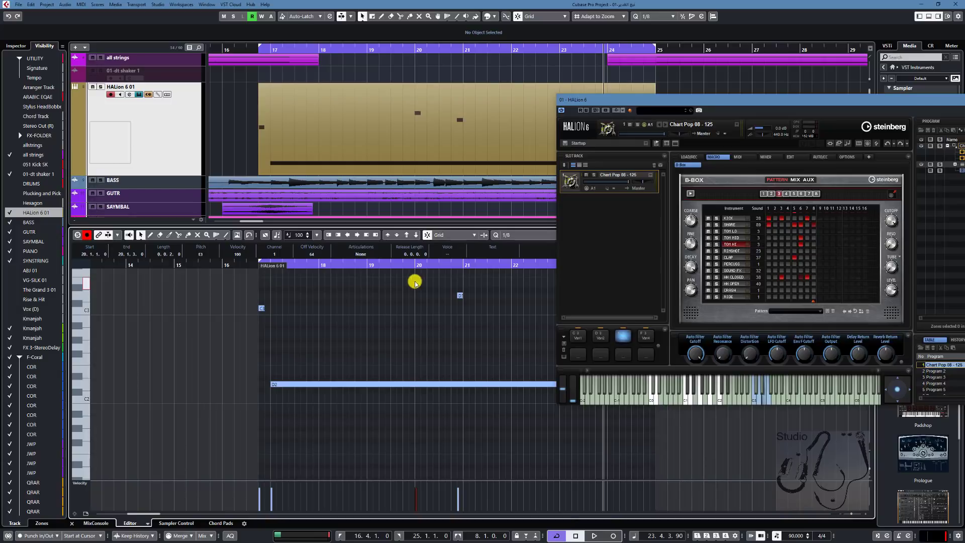
{"action": "left_click_drag", "start_coordinate": [415, 283], "coordinate": [415, 291]}
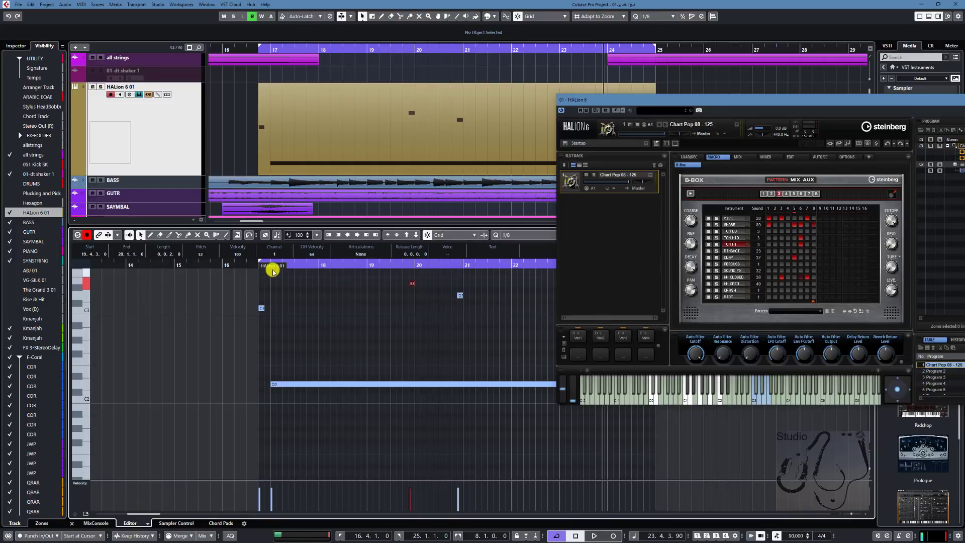
Step: Play from the middle of bar 15 through the cycle to hear how the trigger notes switch patterns
{"action": "double_click", "coordinate": [203, 264]}
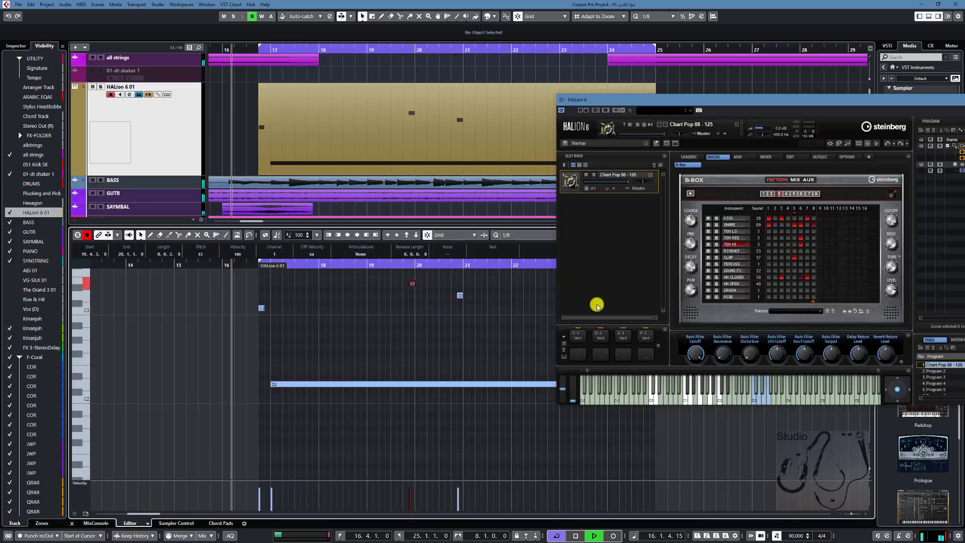
{"action": "left_click", "coordinate": [763, 194]}
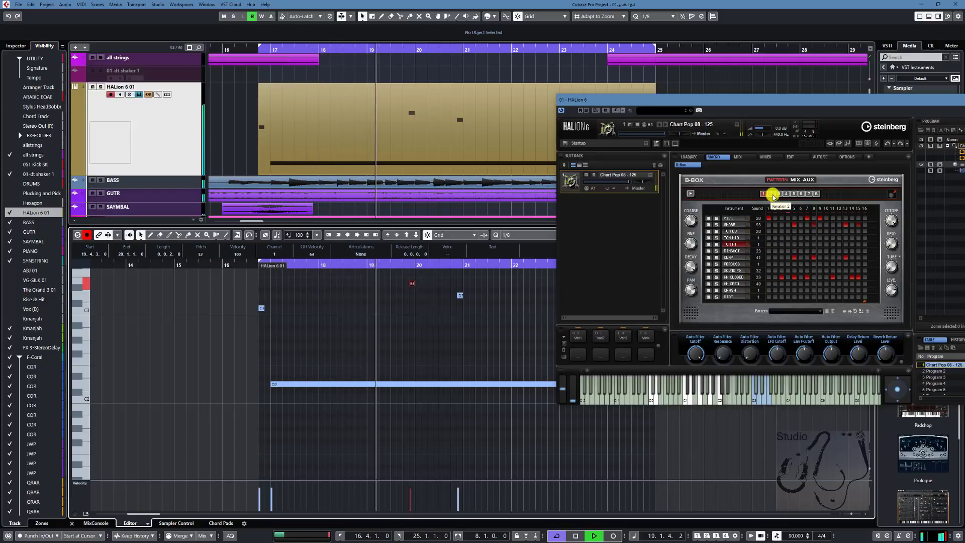
{"action": "left_click", "coordinate": [772, 194]}
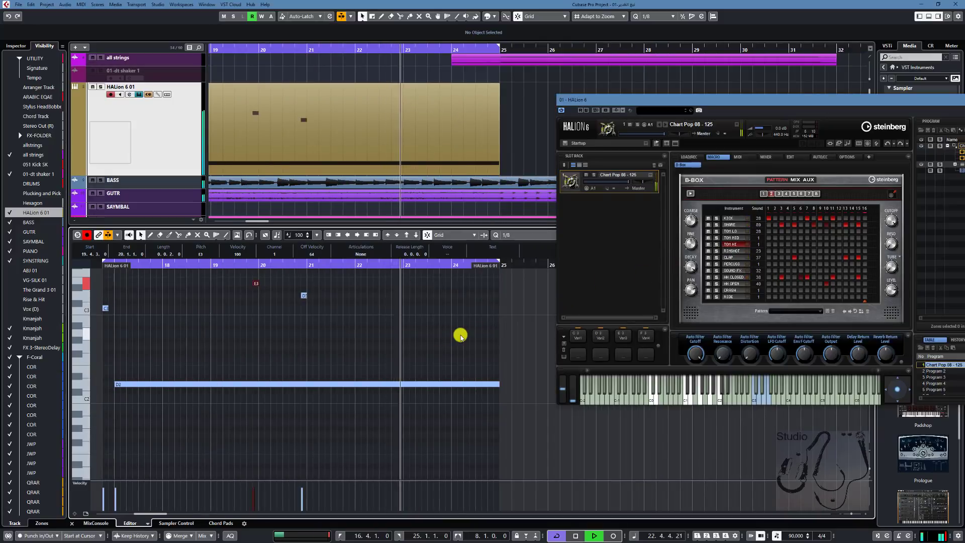
{"action": "scroll", "coordinate": [481, 333], "scroll_direction": "down", "scroll_amount": 1}
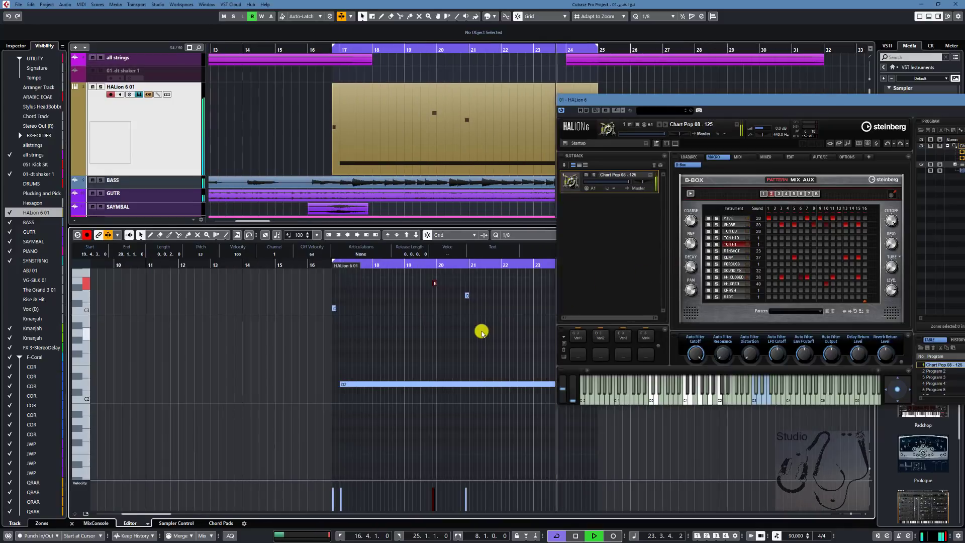
{"action": "scroll", "coordinate": [482, 334], "scroll_direction": "right", "scroll_amount": 2}
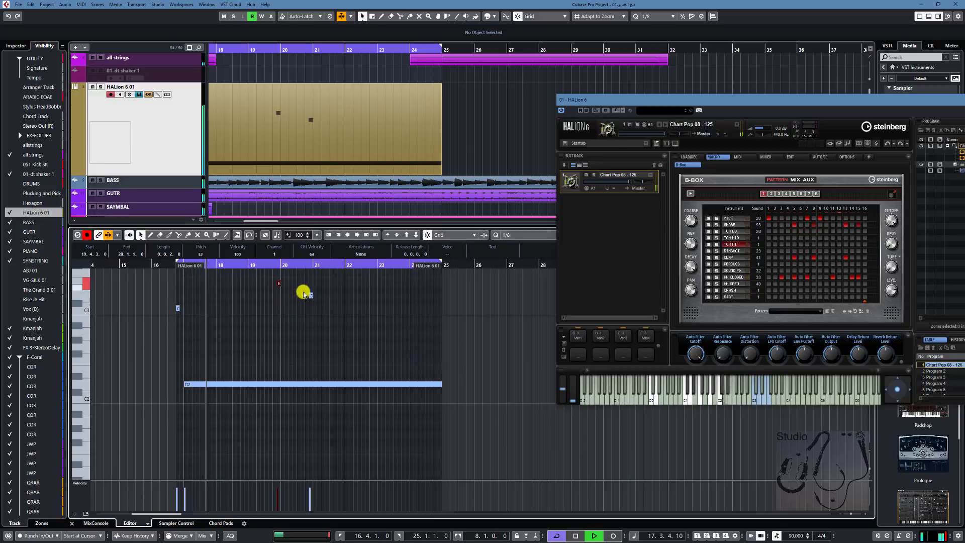
{"action": "key", "text": "space"}
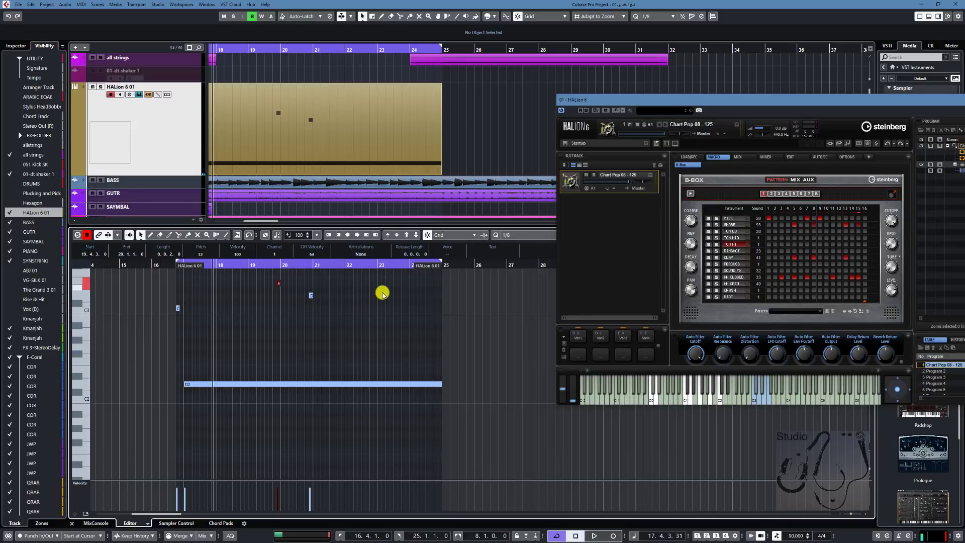
Step: Copy pattern 3 onto pattern 4 and vary it by adding kick and snare hits and removing the tom hits
{"action": "scroll", "coordinate": [382, 293], "scroll_direction": "up", "scroll_amount": 2}
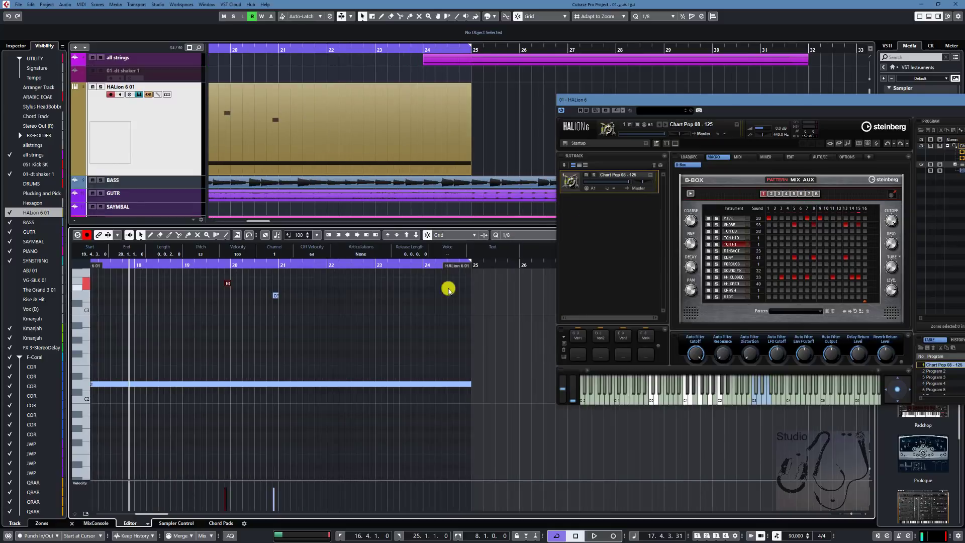
{"action": "left_click", "coordinate": [778, 194]}
{"action": "right_click", "coordinate": [778, 194]}
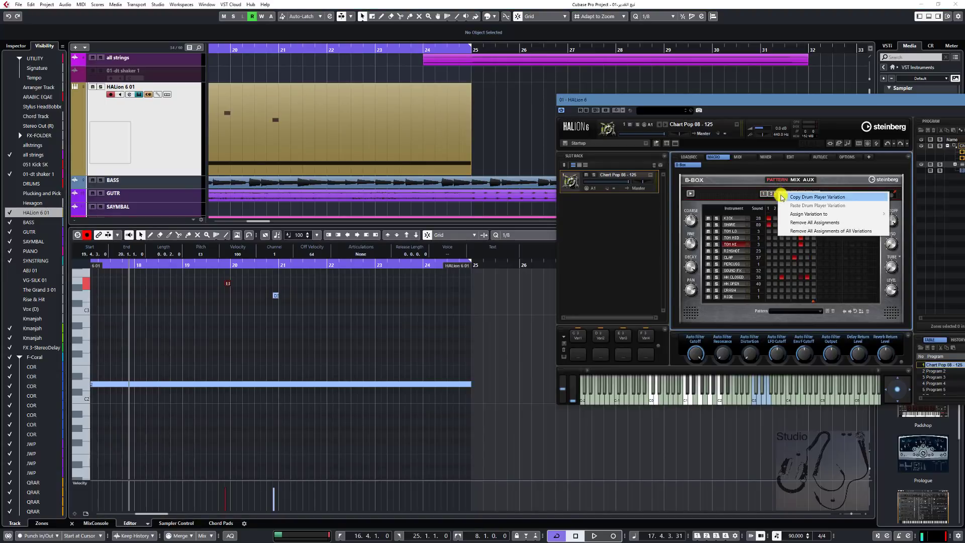
{"action": "left_click", "coordinate": [789, 197]}
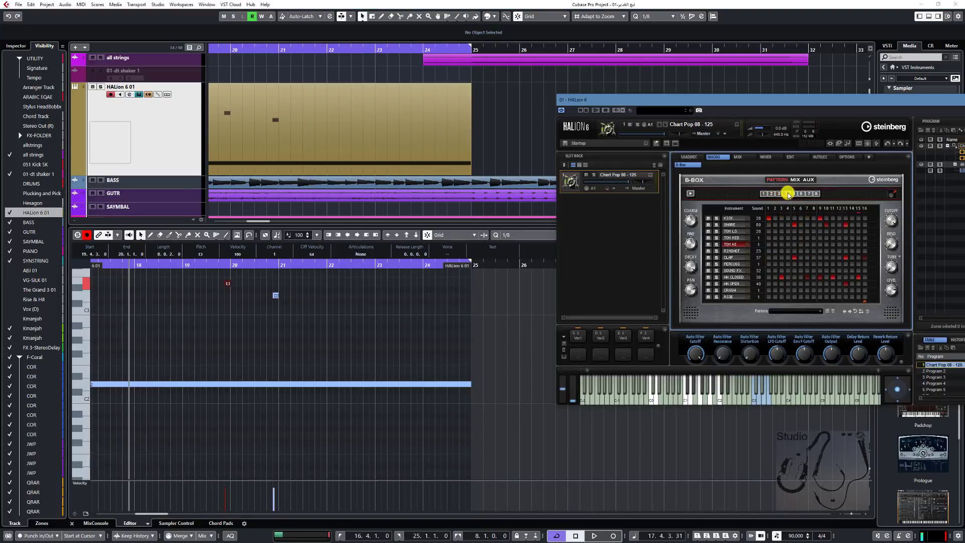
{"action": "right_click", "coordinate": [788, 194]}
{"action": "left_click", "coordinate": [794, 204]}
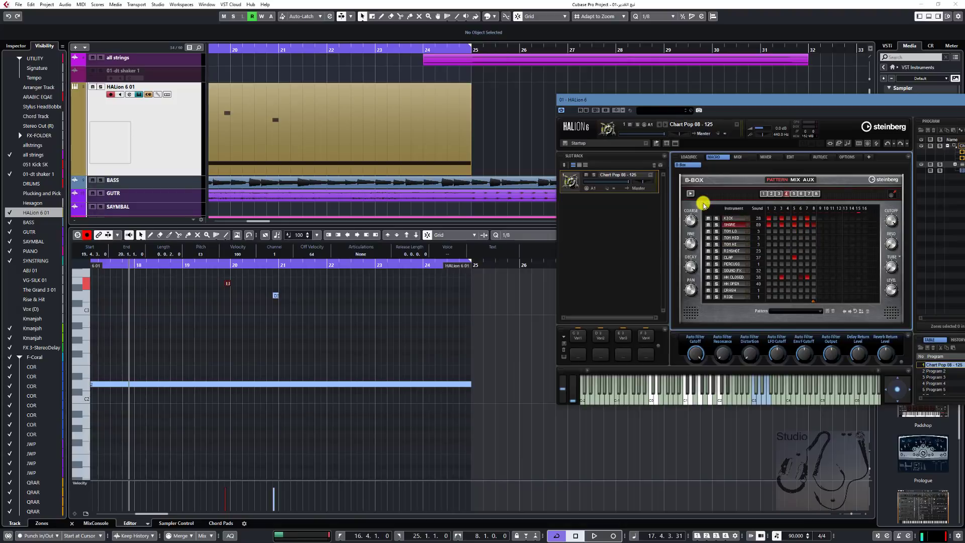
{"action": "left_click", "coordinate": [690, 193]}
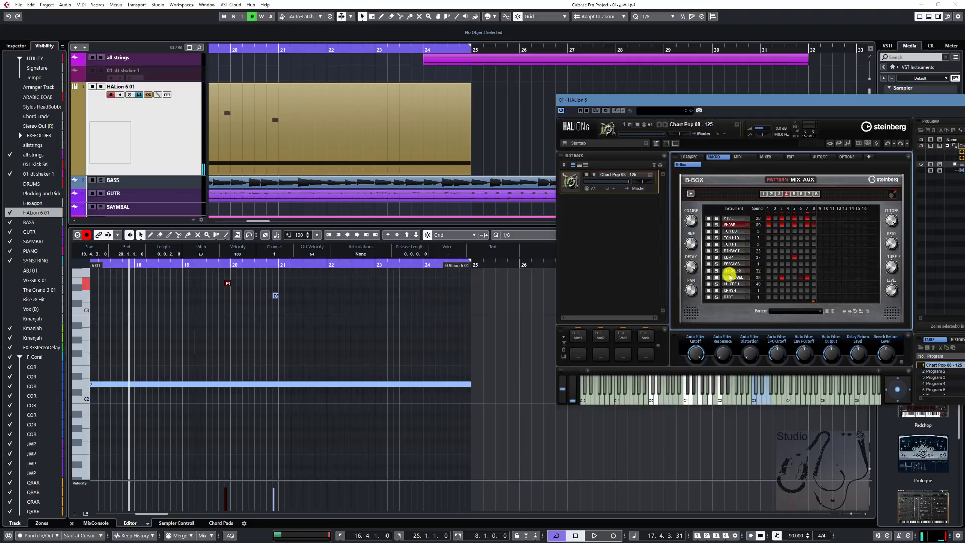
Step: Add a short F3 trigger note in bar 24 and position it at 24.2.3
{"action": "left_click", "coordinate": [424, 282]}
{"action": "scroll", "coordinate": [441, 384], "scroll_direction": "up", "scroll_amount": 3}
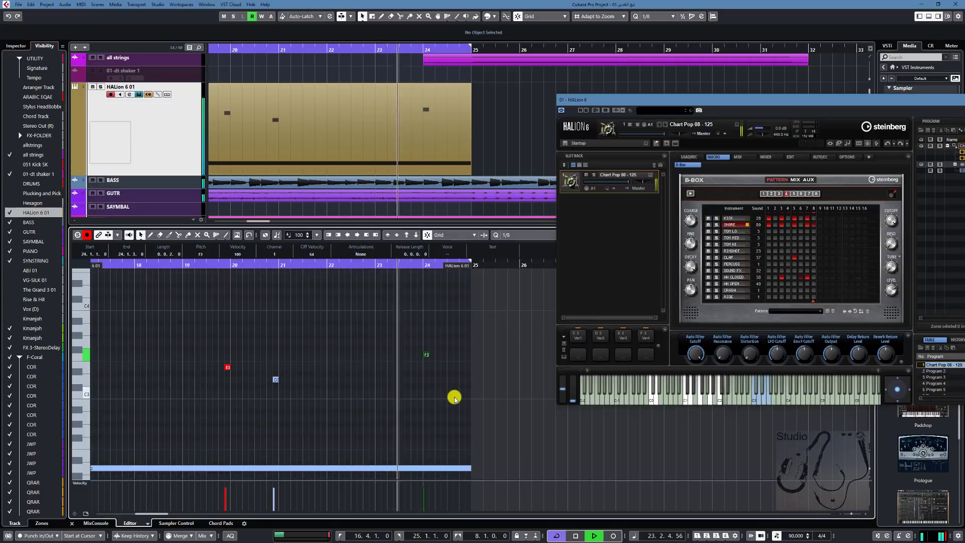
{"action": "left_click", "coordinate": [261, 265]}
{"action": "scroll", "coordinate": [298, 325], "scroll_direction": "left", "scroll_amount": 1}
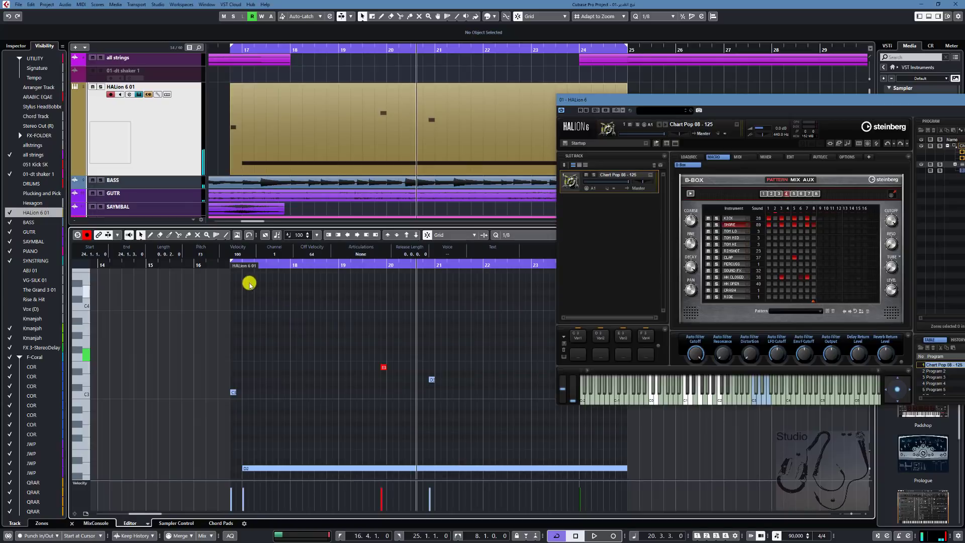
{"action": "left_click", "coordinate": [224, 265]}
{"action": "scroll", "coordinate": [270, 356], "scroll_direction": "right", "scroll_amount": 2}
{"action": "left_click_drag", "start_coordinate": [270, 356], "coordinate": [286, 352]}
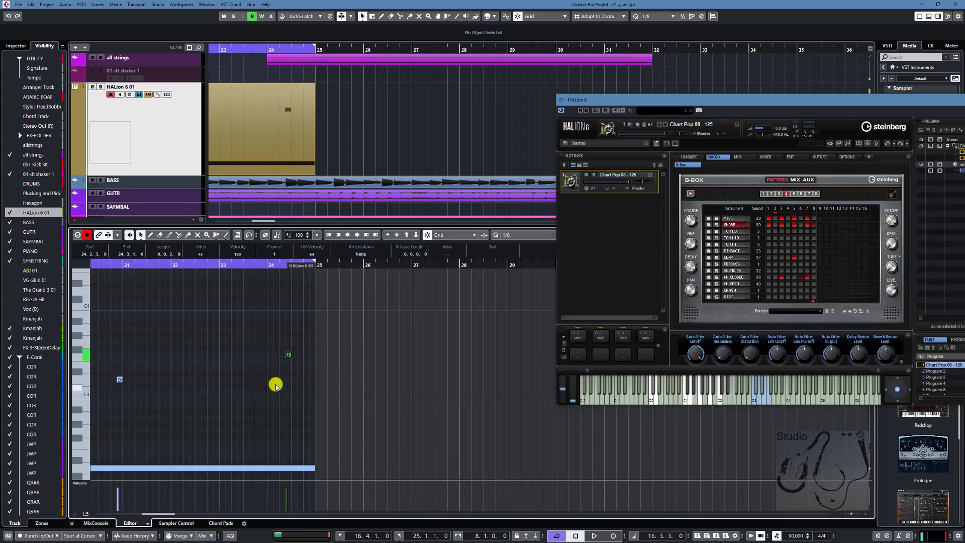
Step: Play the part from just before bar 17 to hear the trigger notes up to the pattern 4 fill
{"action": "scroll", "coordinate": [276, 384], "scroll_direction": "left", "scroll_amount": 2}
{"action": "key", "text": "space"}
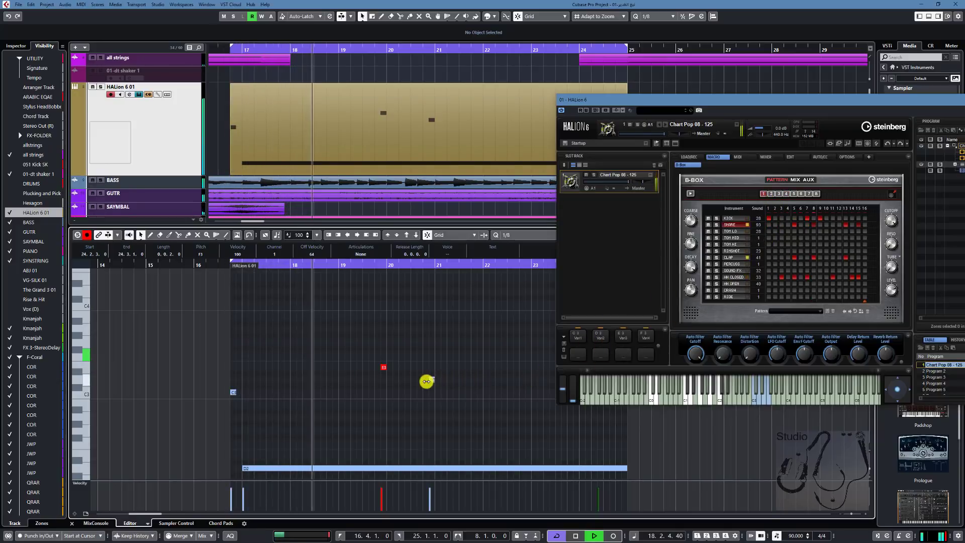
{"action": "key", "text": "f"}
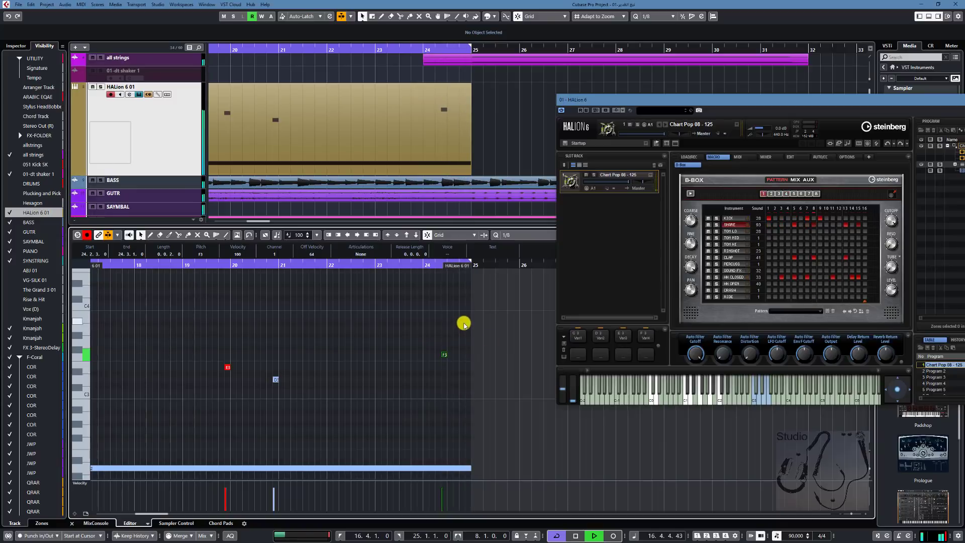
{"action": "key", "text": "space"}
Step: Duplicate the HALion part so the copy starts at 24.4.1, and extend the cycle range to 16.3.1–34.3.1
{"action": "left_click_drag", "start_coordinate": [443, 140], "coordinate": [577, 140]}
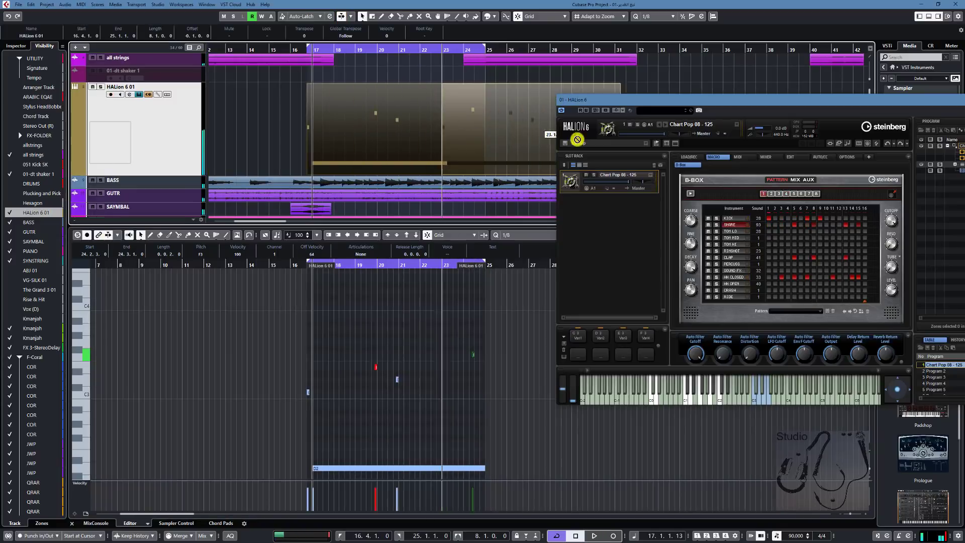
{"action": "left_click_drag", "start_coordinate": [493, 121], "coordinate": [541, 122]}
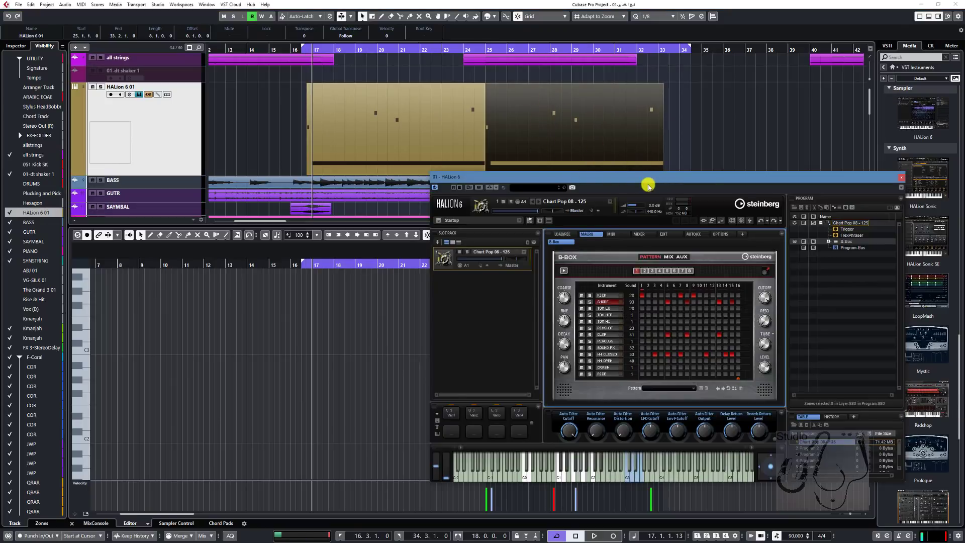
{"action": "left_click_drag", "start_coordinate": [510, 143], "coordinate": [478, 150]}
{"action": "scroll", "coordinate": [496, 146], "scroll_direction": "up", "scroll_amount": 4}
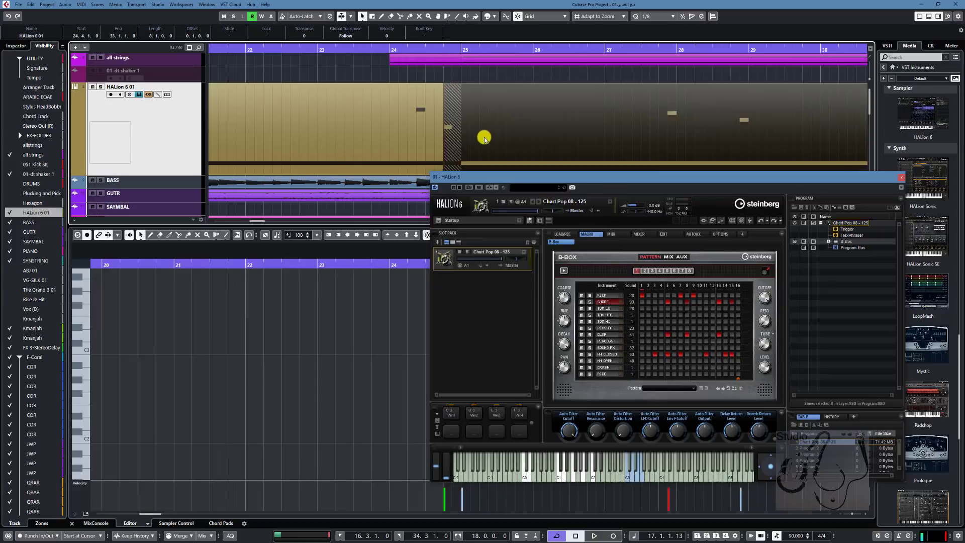
{"action": "scroll", "coordinate": [463, 126], "scroll_direction": "down", "scroll_amount": 5}
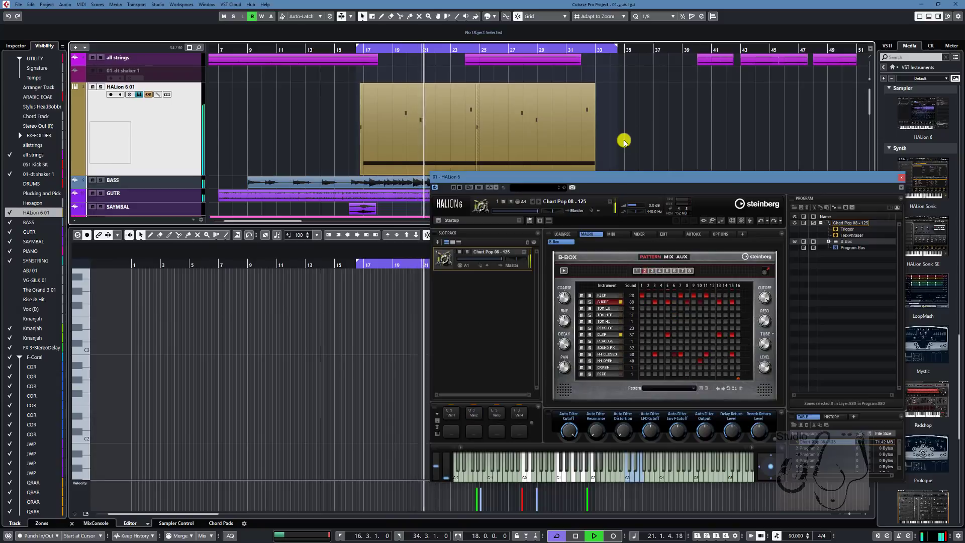
Step: Move the HALion window aside and delete the E3 and D3 trigger notes in bars 27 and 28 of the copied part
{"action": "left_click_drag", "start_coordinate": [513, 177], "coordinate": [689, 170]}
{"action": "scroll", "coordinate": [539, 330], "scroll_direction": "up", "scroll_amount": 3}
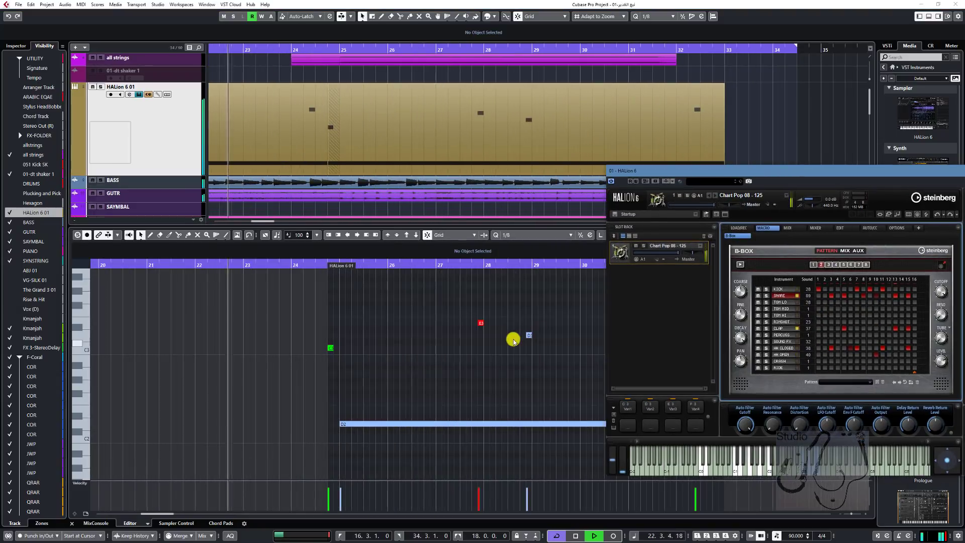
{"action": "scroll", "coordinate": [513, 340], "scroll_direction": "right", "scroll_amount": 5}
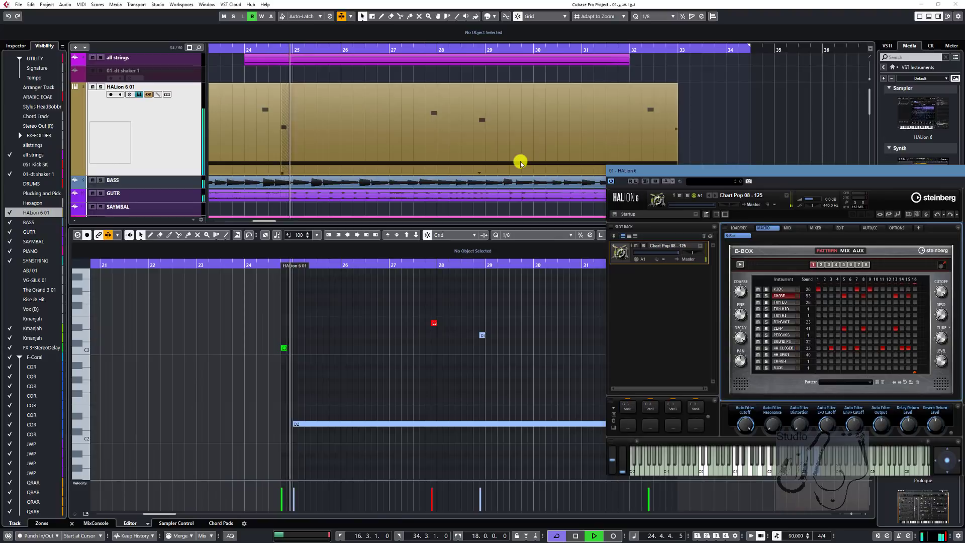
{"action": "scroll", "coordinate": [532, 132], "scroll_direction": "down", "scroll_amount": 3}
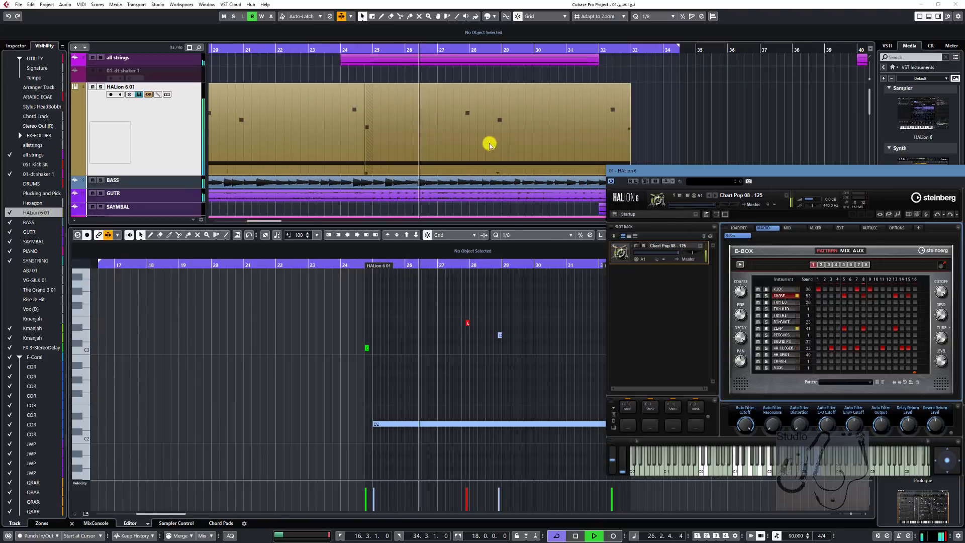
{"action": "left_click_drag", "start_coordinate": [516, 358], "coordinate": [457, 299]}
{"action": "key", "text": "Delete"}
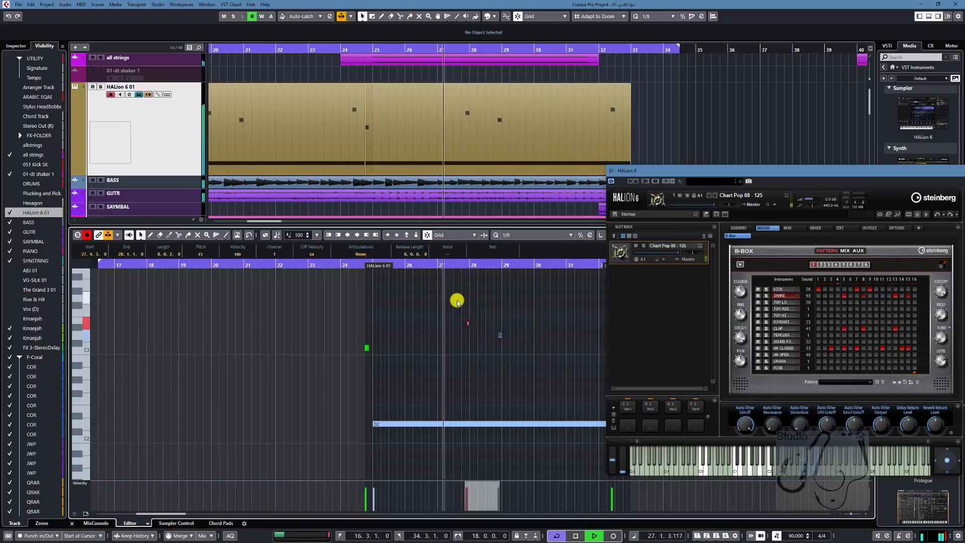
Step: Place an F3 trigger note at 30.3.1 in the copied part and remove the one at 32.2.3
{"action": "scroll", "coordinate": [500, 336], "scroll_direction": "up", "scroll_amount": 2}
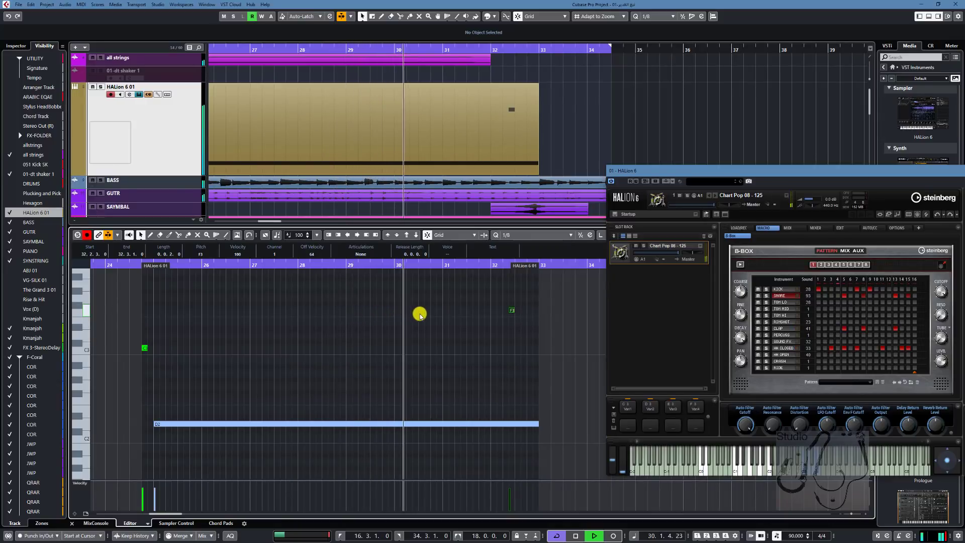
{"action": "key", "text": "space"}
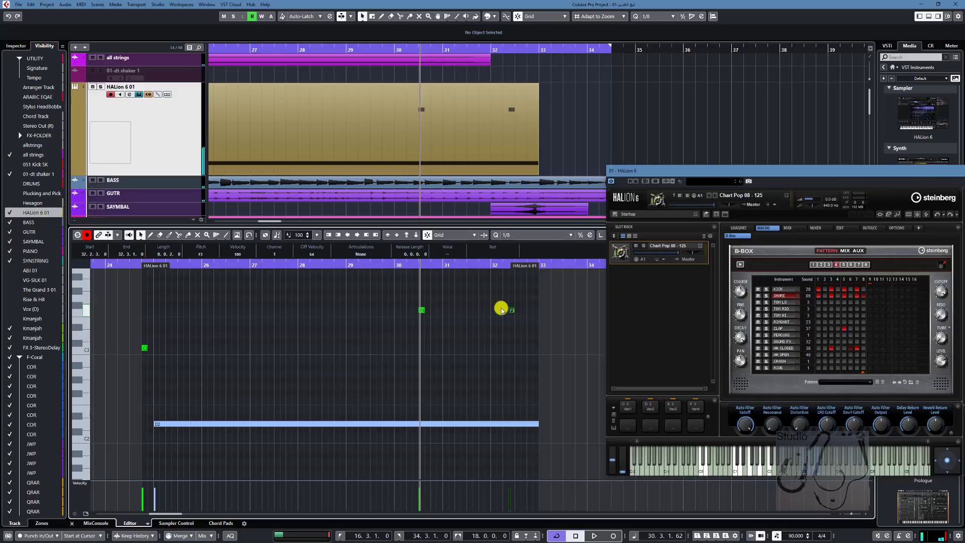
Step: Play the copied part from around bar 29 to check the F3 trigger note in bar 30
{"action": "left_click", "coordinate": [366, 266]}
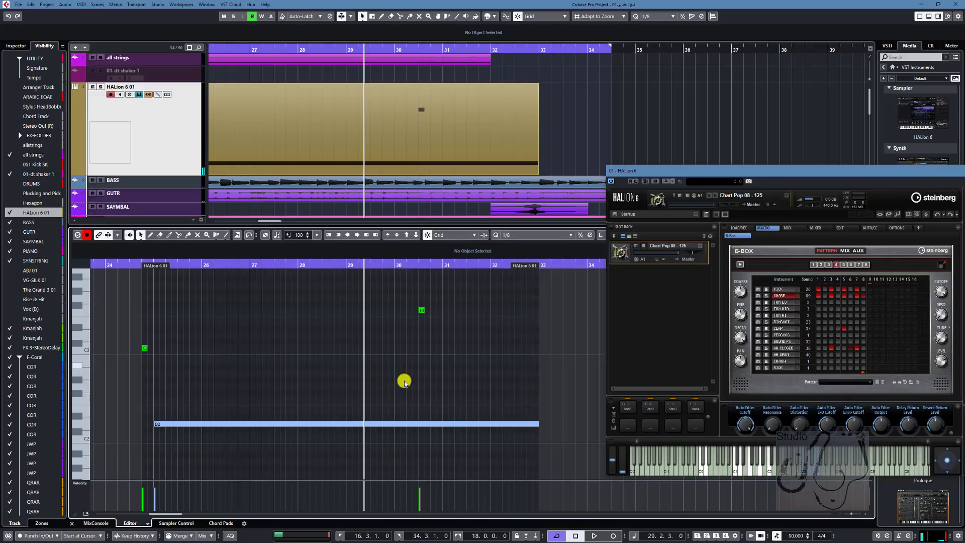
{"action": "key", "text": "space"}
{"action": "key", "text": "space"}
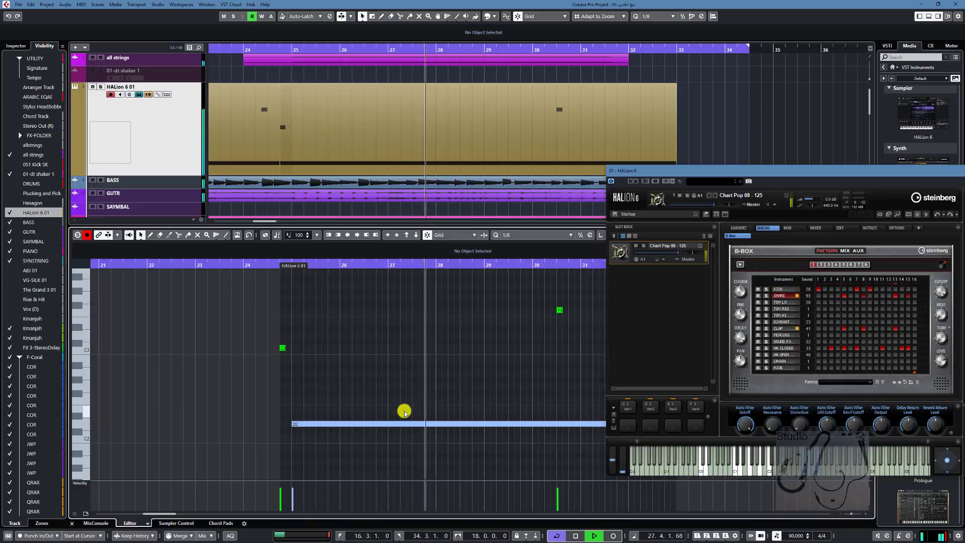
Step: Place a C3 trigger note at 30.4.3 in the copied part and stop playback after hearing it
{"action": "scroll", "coordinate": [435, 362], "scroll_direction": "right", "scroll_amount": 3}
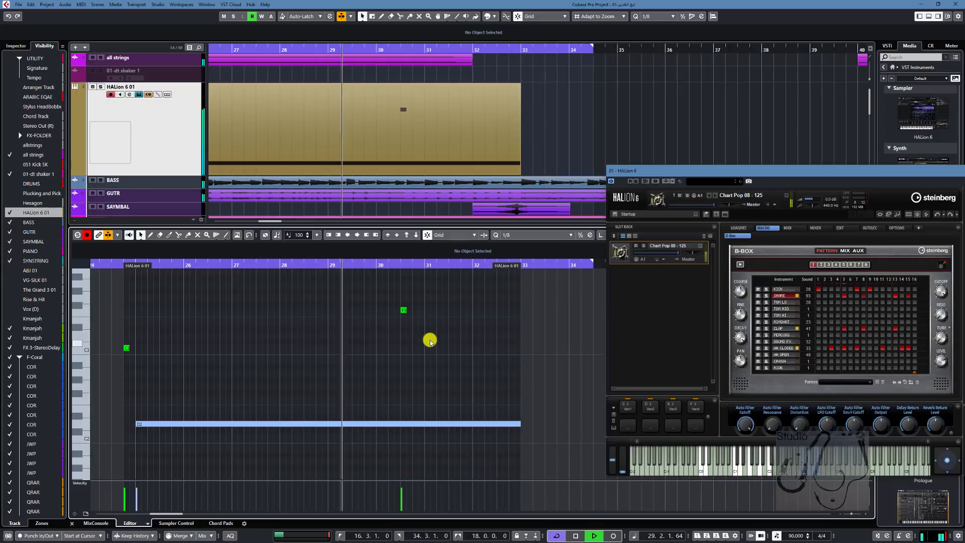
{"action": "left_click", "coordinate": [422, 346]}
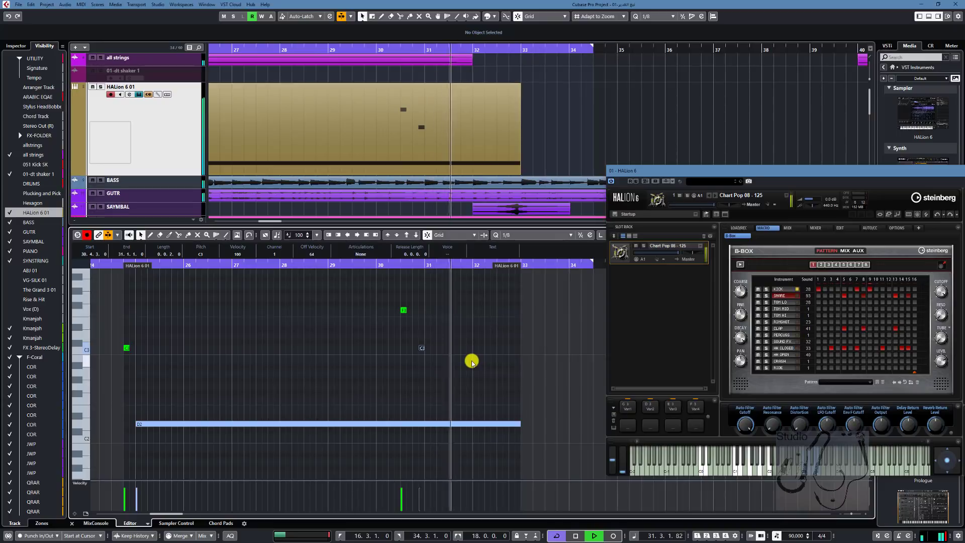
{"action": "key", "text": "space"}
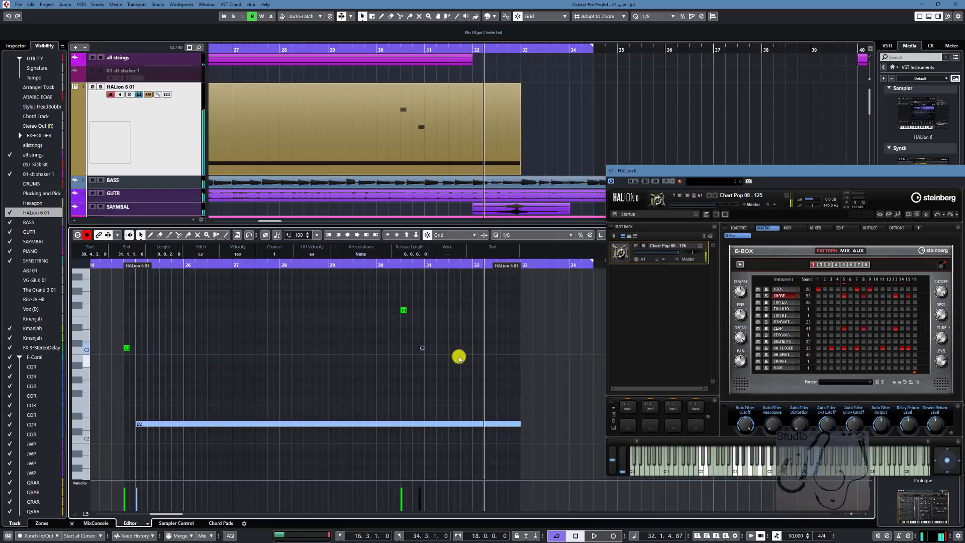
Step: Close the HALion 6 window and render the HALion 6 01 track's parts in place to a new audio track
{"action": "scroll", "coordinate": [557, 123], "scroll_direction": "down", "scroll_amount": 3}
{"action": "left_click_drag", "start_coordinate": [764, 170], "coordinate": [580, 167]}
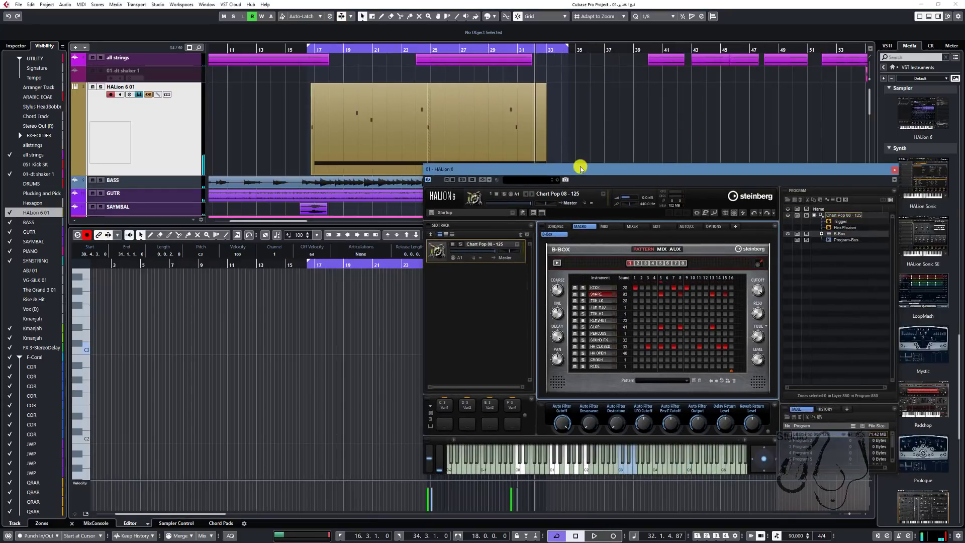
{"action": "left_click", "coordinate": [896, 170]}
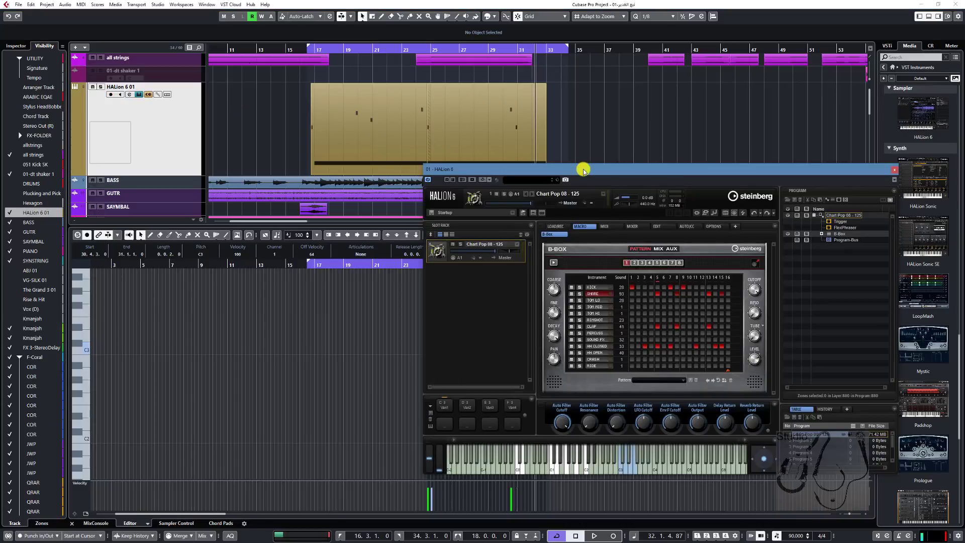
{"action": "left_click_drag", "start_coordinate": [584, 169], "coordinate": [490, 131]}
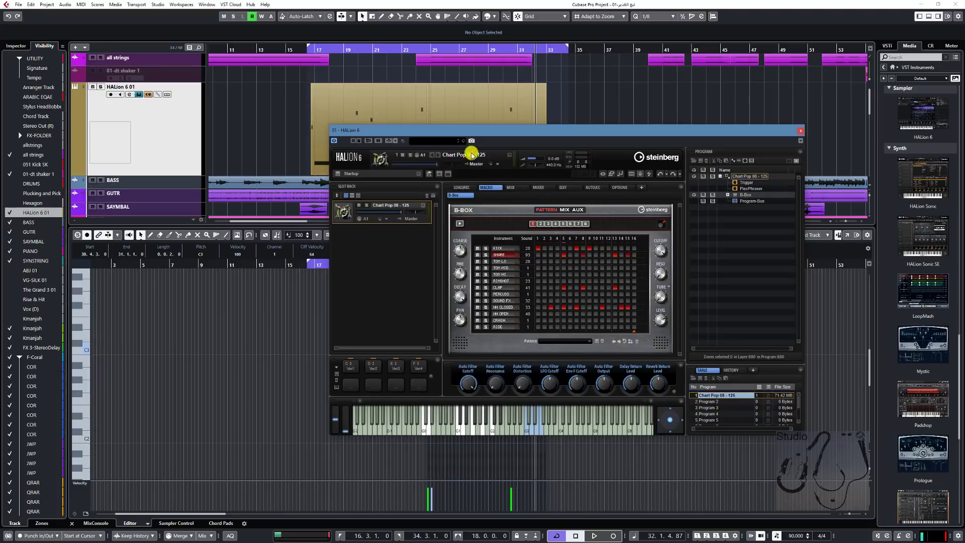
{"action": "left_click_drag", "start_coordinate": [473, 131], "coordinate": [522, 188]}
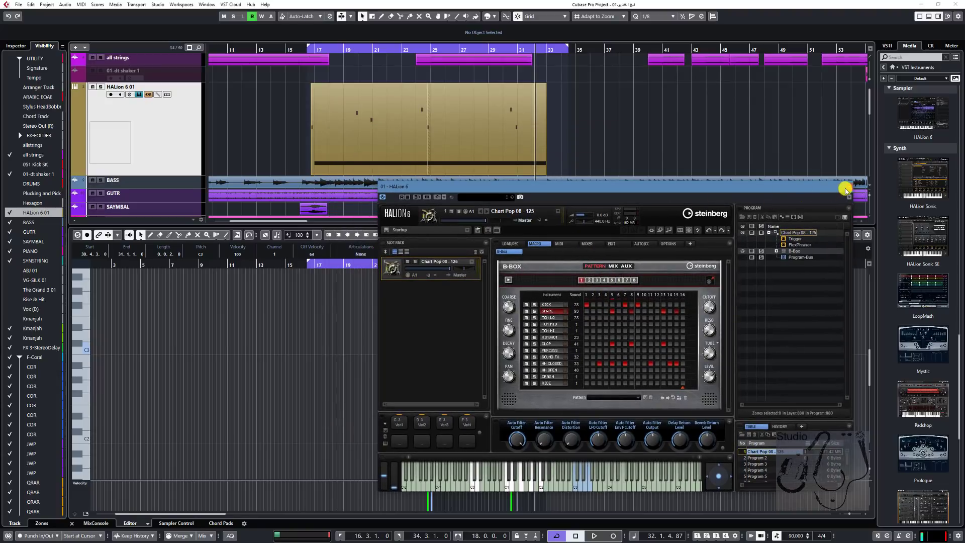
{"action": "left_click", "coordinate": [848, 188]}
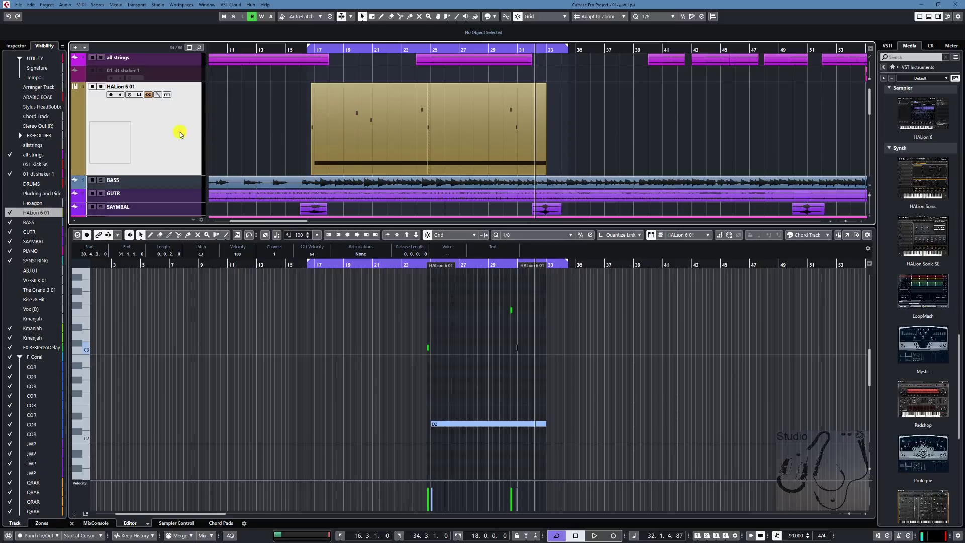
{"action": "key", "text": "alt+r"}
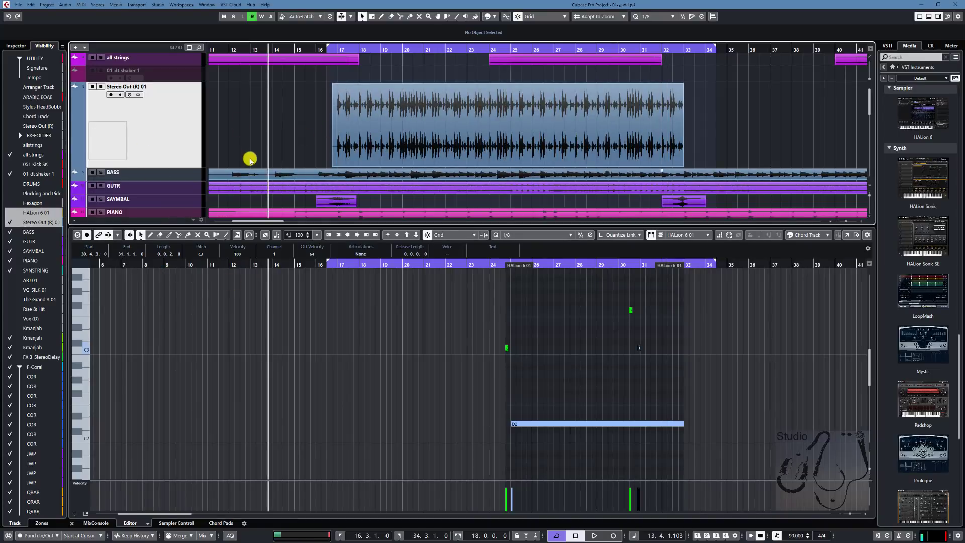
Step: Play the rendered beat with the full mix from around bar 14 to bar 32, with cycling off and the lower editor closed
{"action": "key", "text": "KP_Divide"}
{"action": "key", "text": "space"}
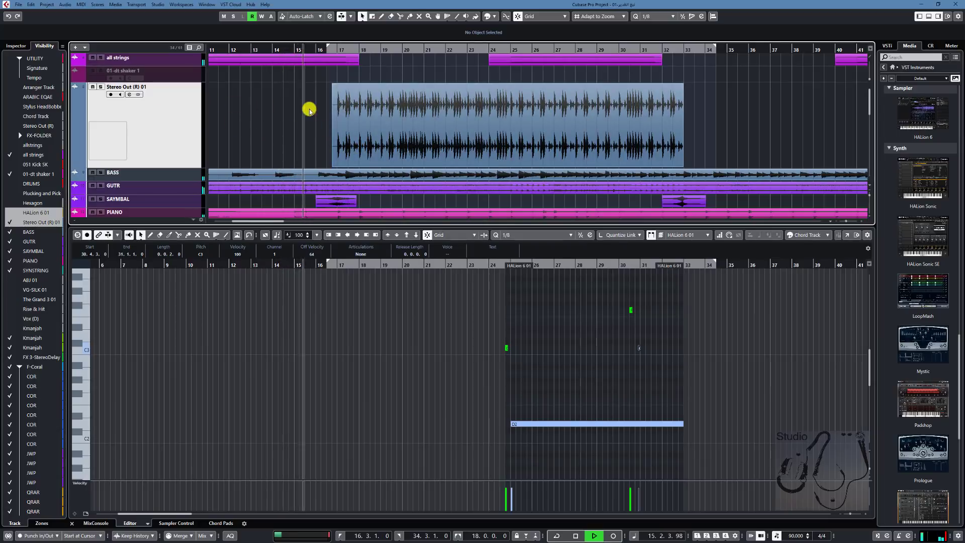
{"action": "left_click", "coordinate": [71, 523]}
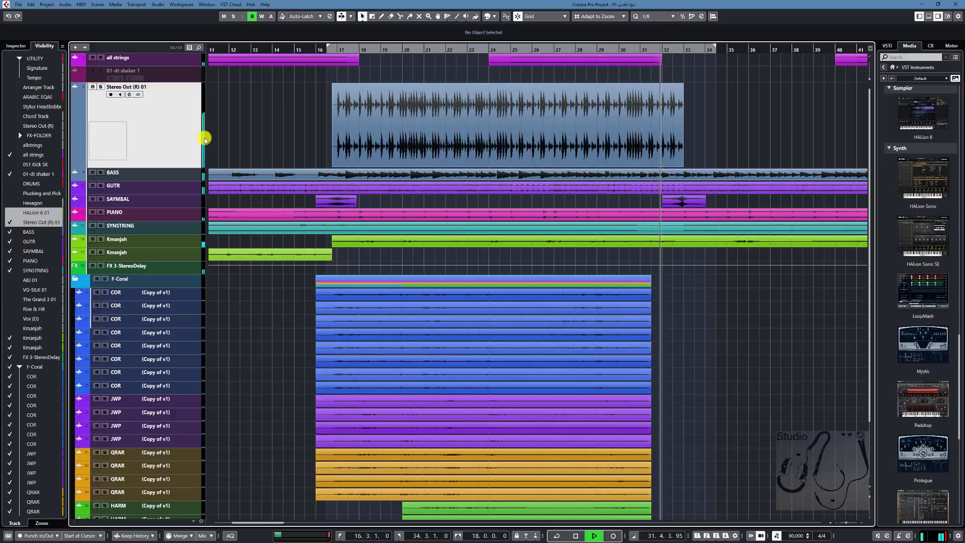
{"action": "key", "text": "space"}
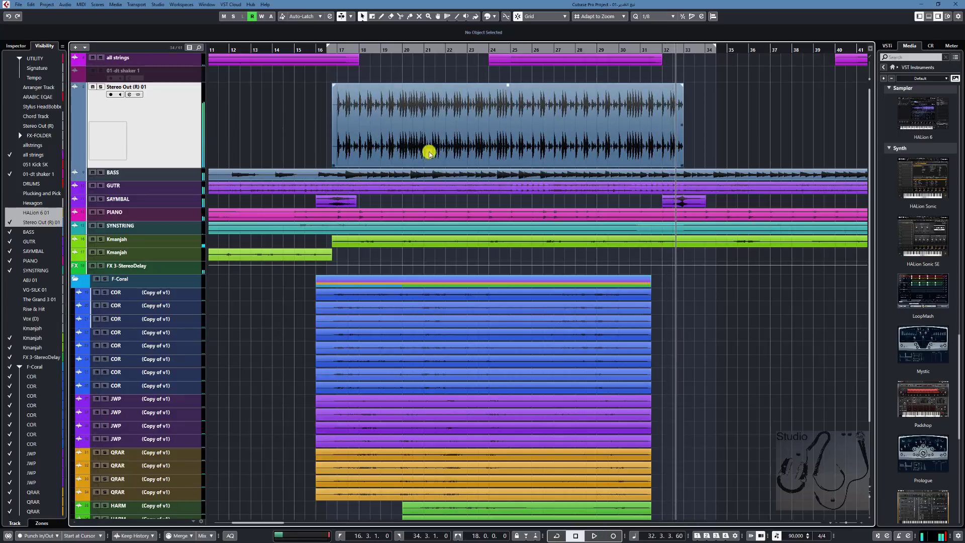